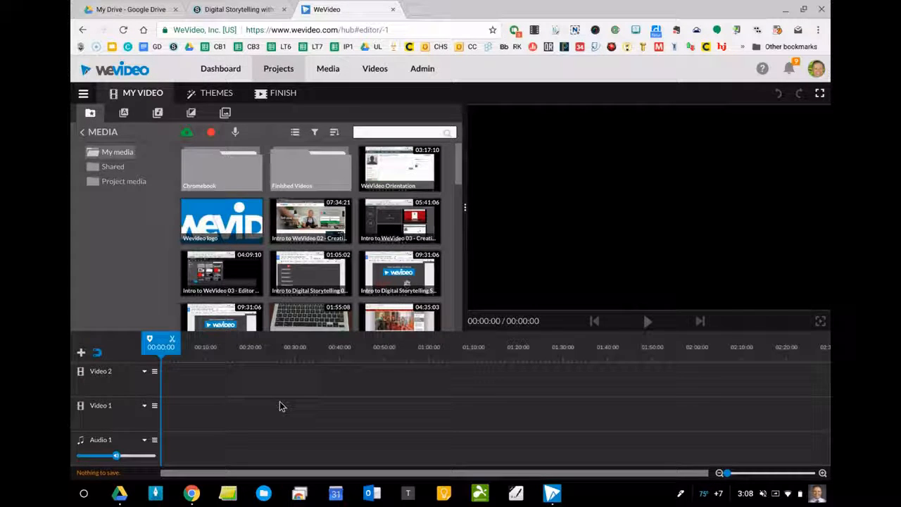
Open the dashboard and look through the recent edits
{"action": "left_click", "coordinate": [216, 69]}
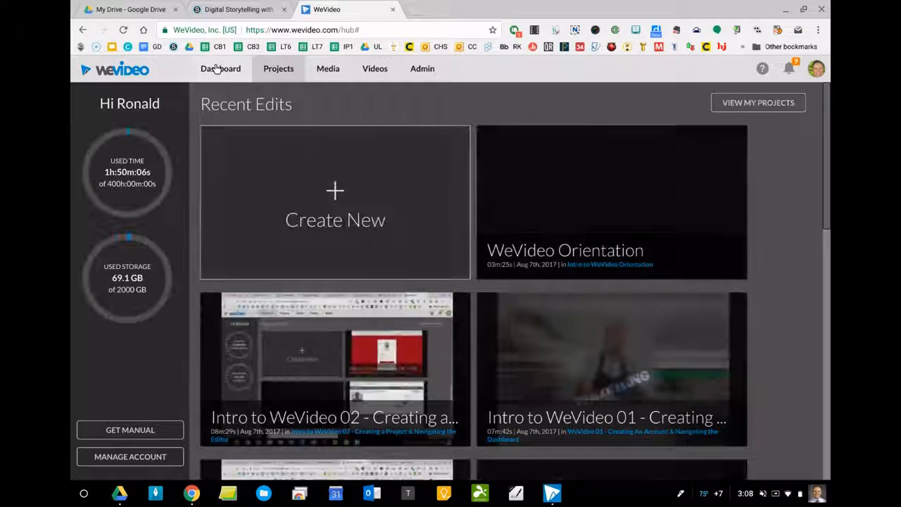
{"action": "scroll", "coordinate": [479, 217], "scroll_direction": "down", "scroll_amount": 1}
{"action": "scroll", "coordinate": [477, 215], "scroll_direction": "down", "scroll_amount": 4}
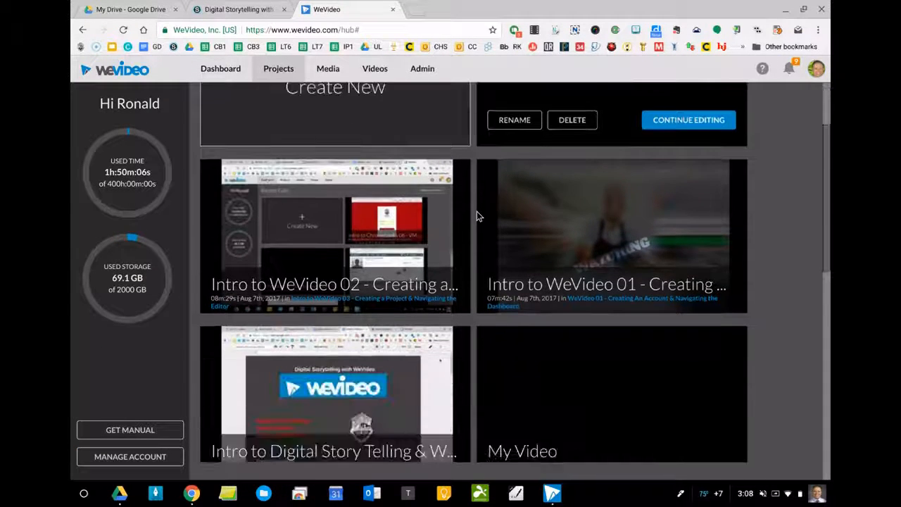
{"action": "scroll", "coordinate": [476, 215], "scroll_direction": "up", "scroll_amount": 5}
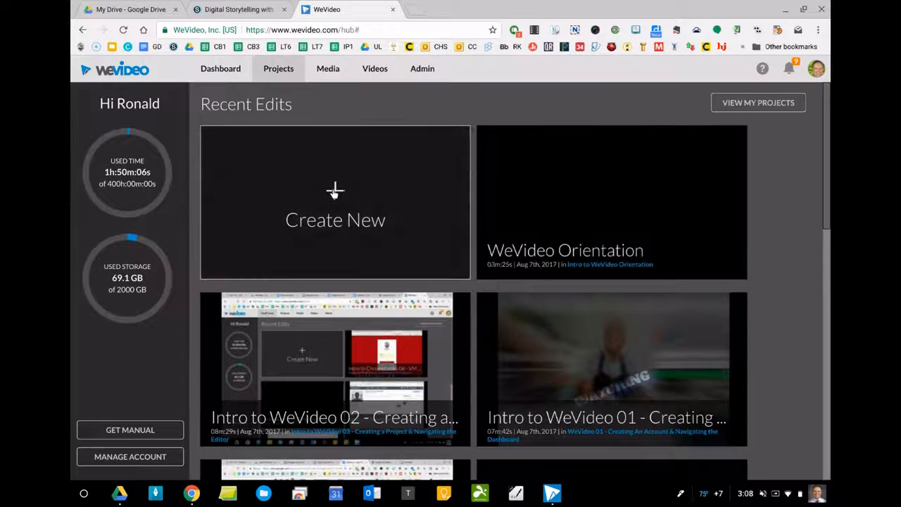
{"action": "left_click", "coordinate": [335, 190]}
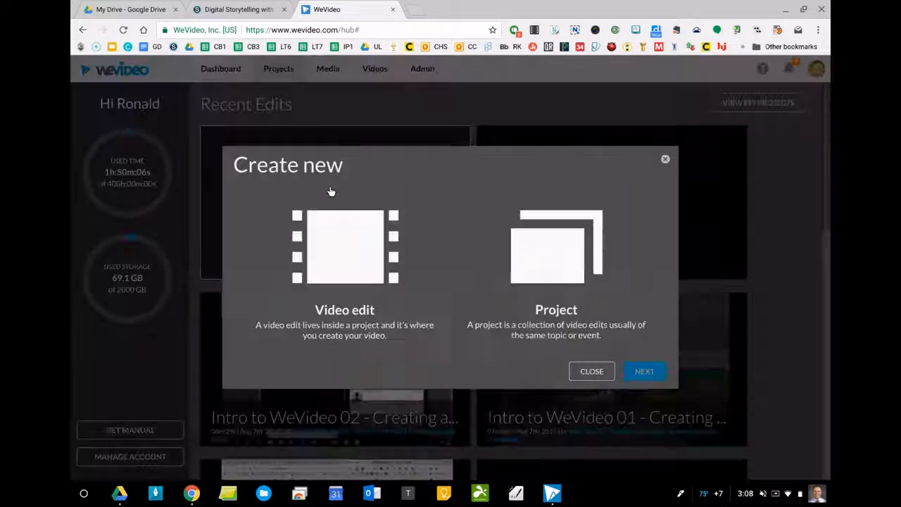
{"action": "left_click", "coordinate": [569, 343]}
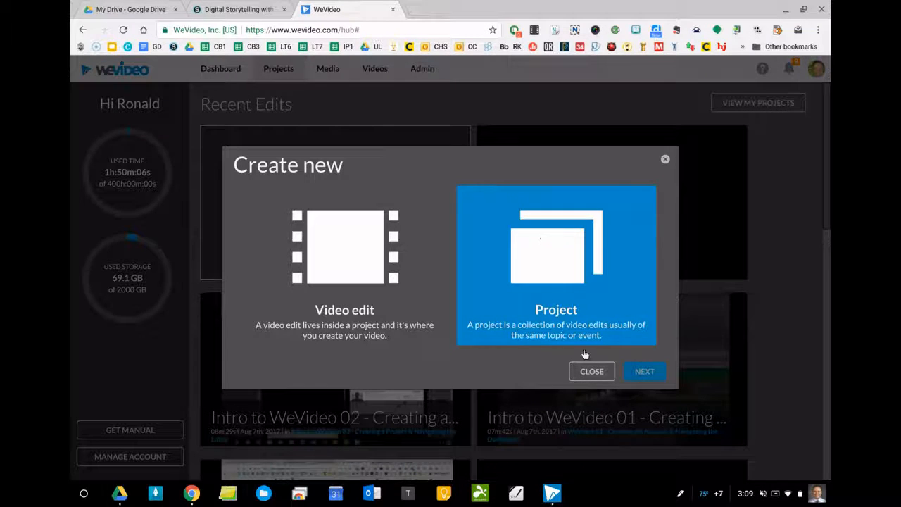
{"action": "left_click", "coordinate": [591, 373]}
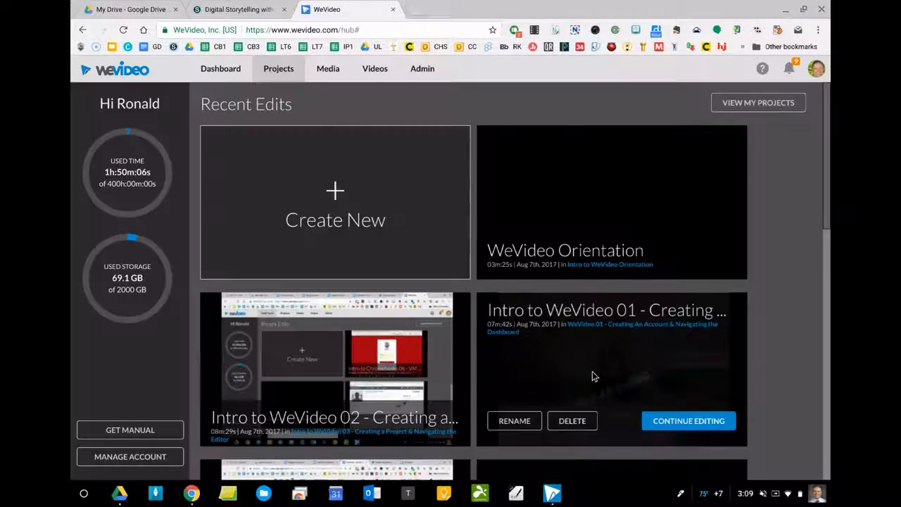
Open the project "Intro to WeVideo 04 - Media" and start a new video edit in it
{"action": "left_click", "coordinate": [279, 69]}
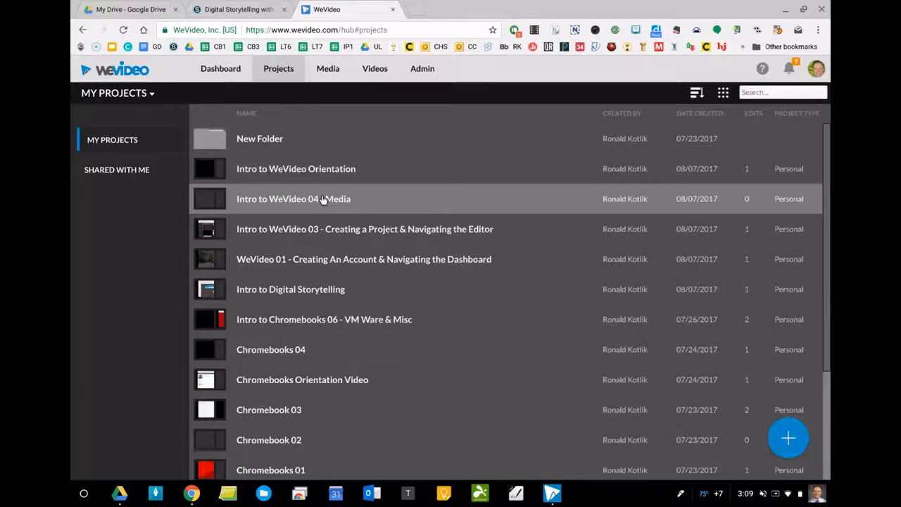
{"action": "left_click", "coordinate": [321, 201]}
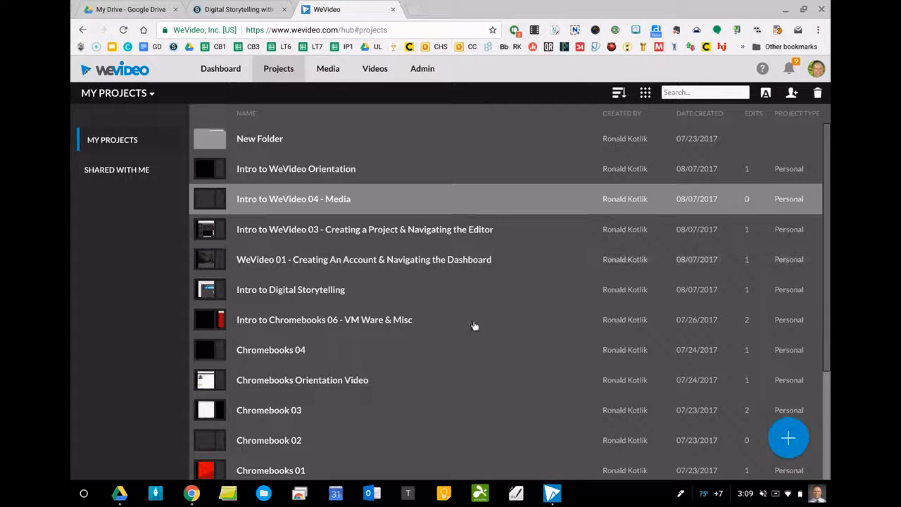
{"action": "double_click", "coordinate": [290, 202]}
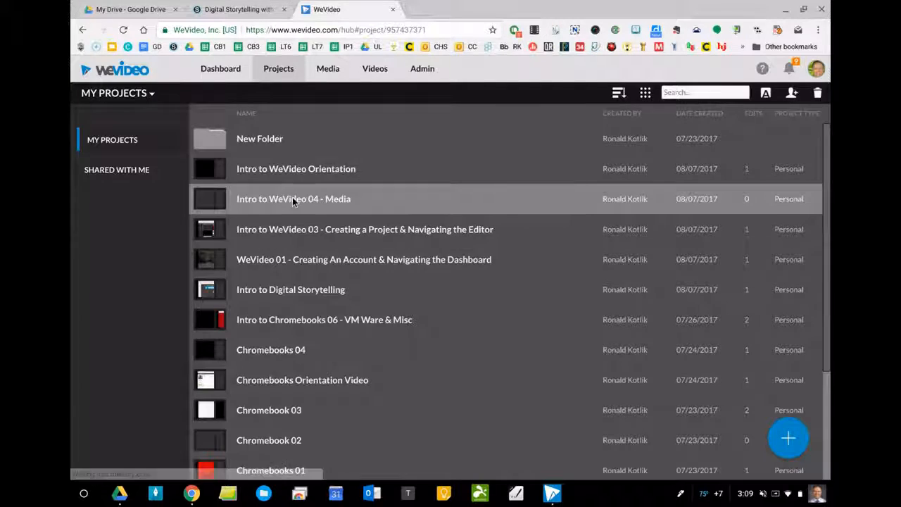
{"action": "left_click", "coordinate": [502, 352]}
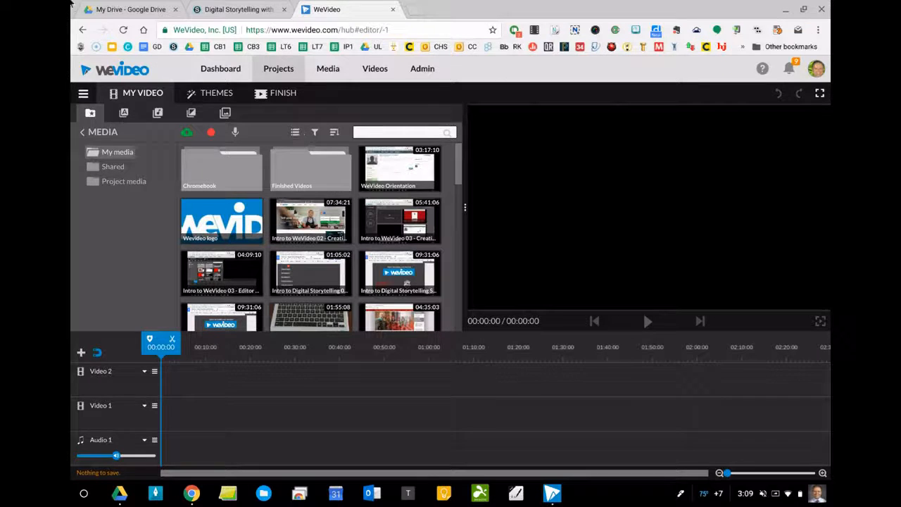
Start a media import and browse My Drive to the Iwo Jima Flickr photo folder inside HIS 274 - American Military History
{"action": "left_click", "coordinate": [183, 133]}
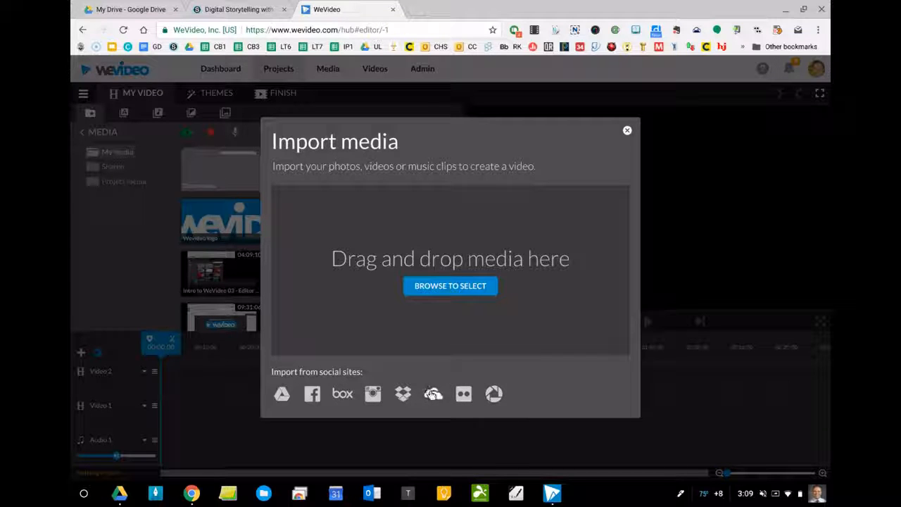
{"action": "left_click", "coordinate": [451, 287]}
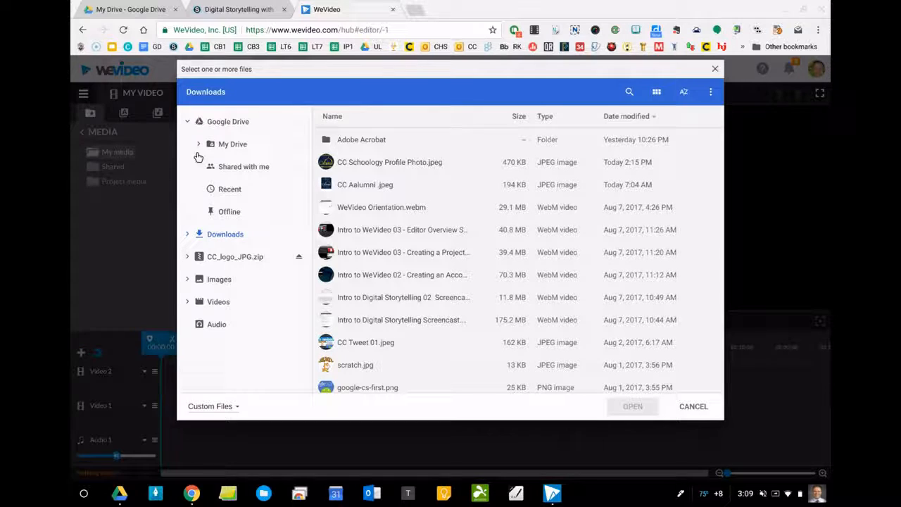
{"action": "left_click", "coordinate": [198, 145]}
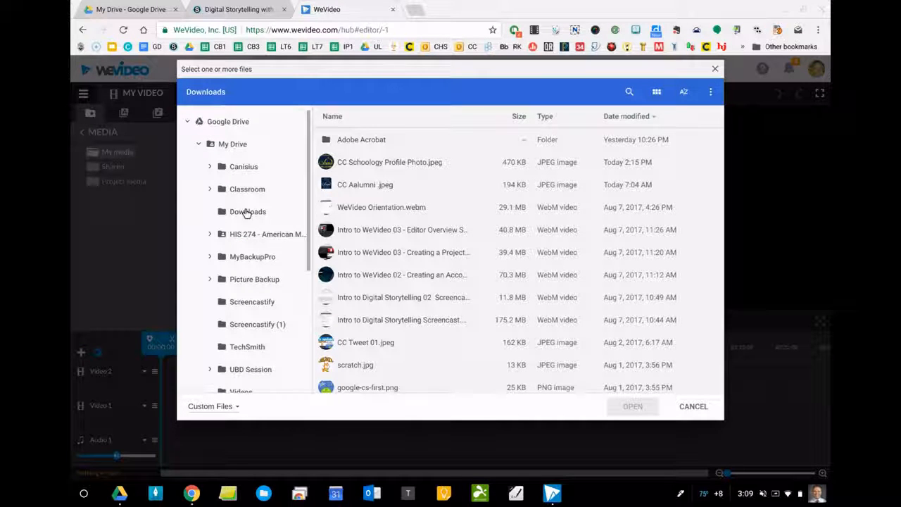
{"action": "left_click", "coordinate": [208, 234]}
{"action": "scroll", "coordinate": [271, 238], "scroll_direction": "down", "scroll_amount": 1}
{"action": "scroll", "coordinate": [271, 238], "scroll_direction": "down", "scroll_amount": 4}
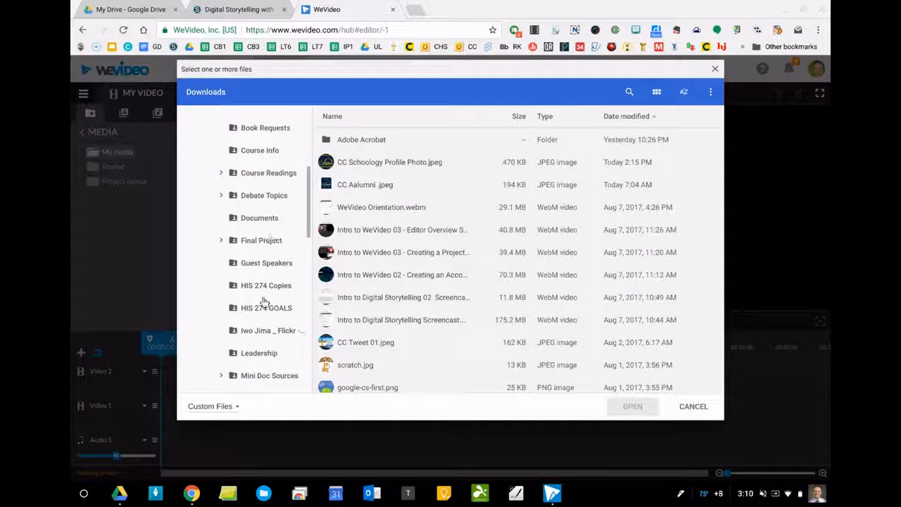
{"action": "left_click", "coordinate": [272, 332]}
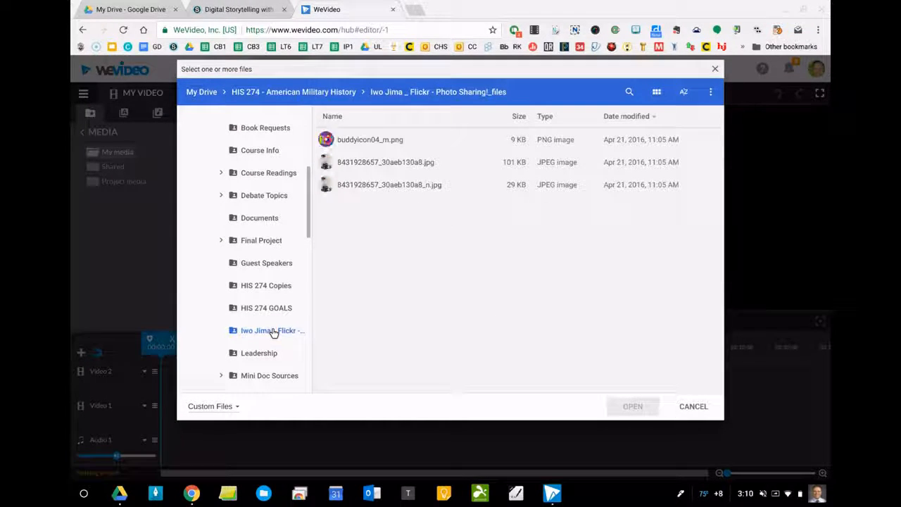
{"action": "left_click", "coordinate": [374, 157]}
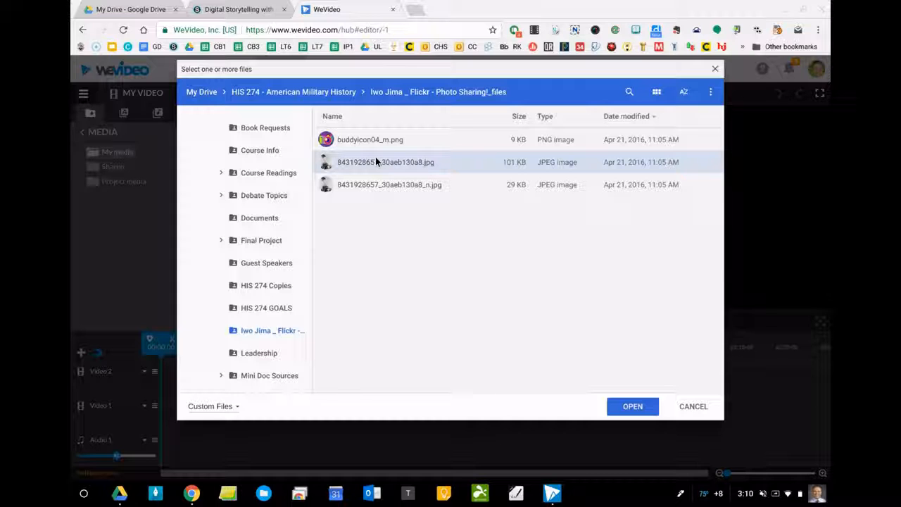
{"action": "left_click", "coordinate": [631, 403]}
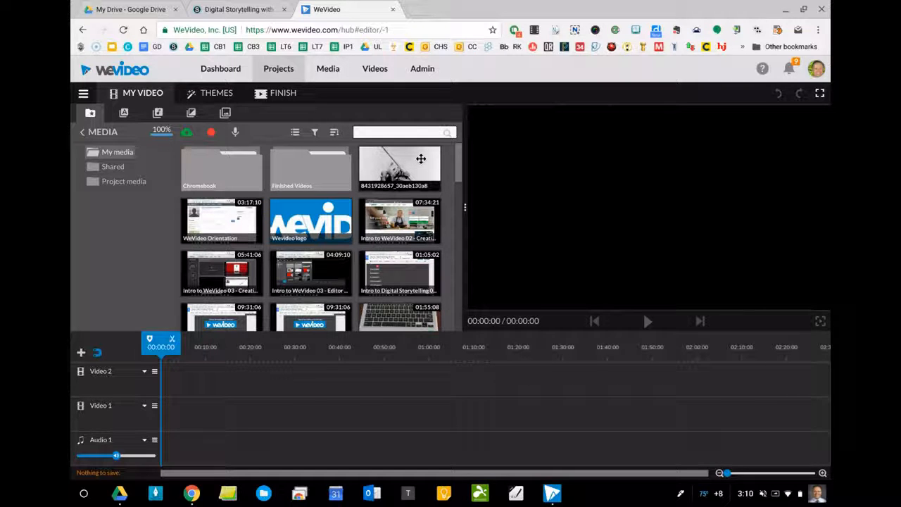
{"action": "left_click", "coordinate": [154, 133]}
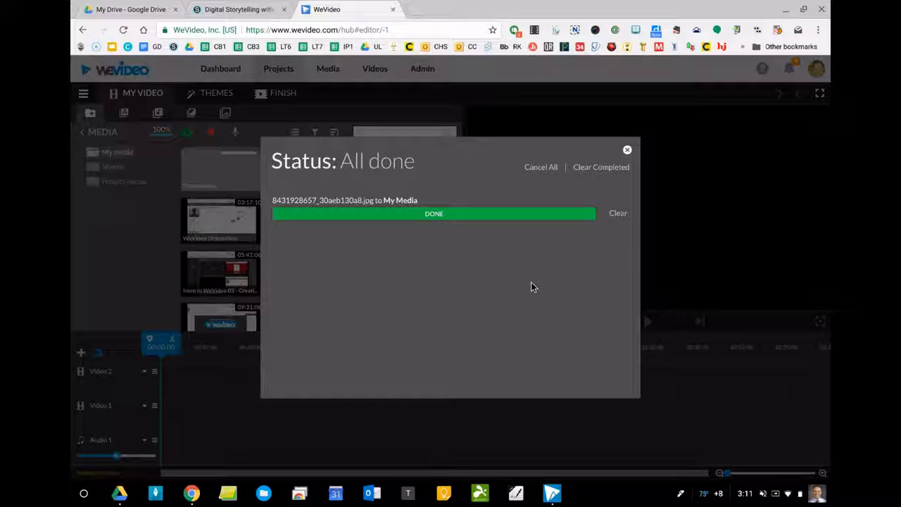
{"action": "left_click", "coordinate": [627, 150]}
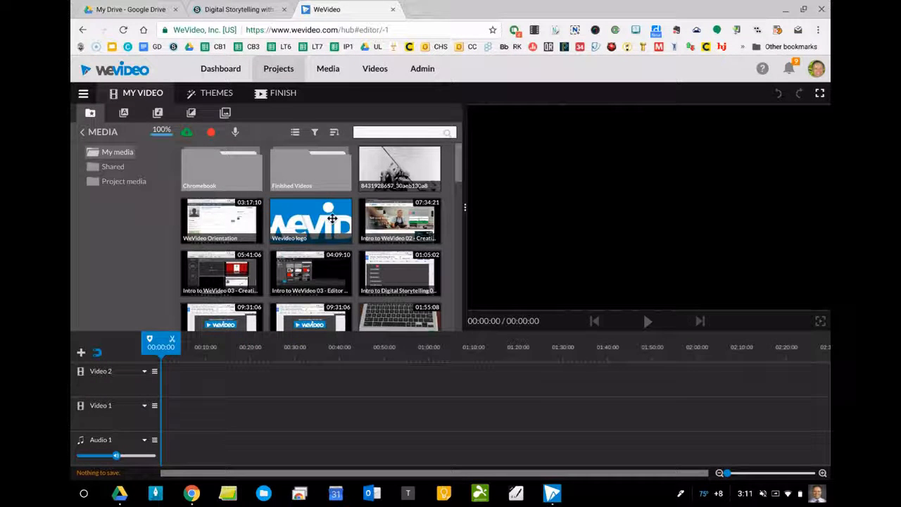
Start another media import and browse to the Videos folder in My Drive
{"action": "left_click", "coordinate": [187, 134]}
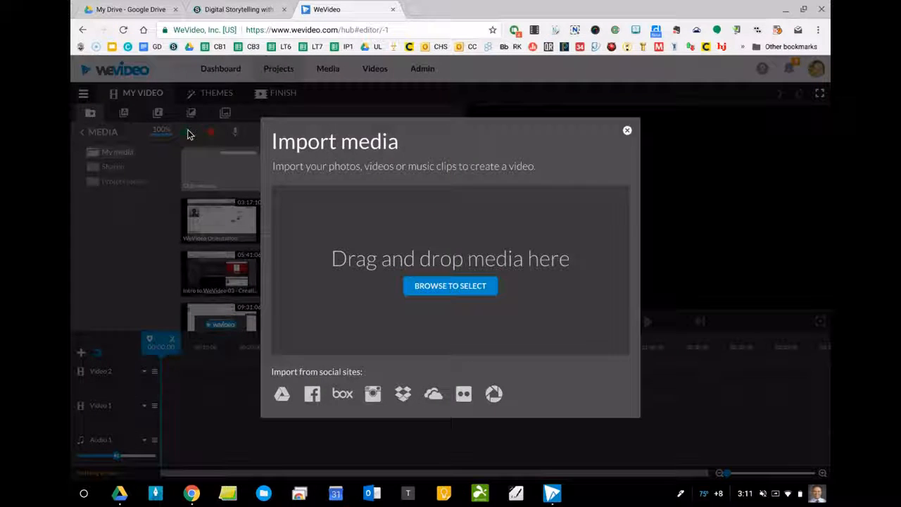
{"action": "left_click", "coordinate": [457, 286]}
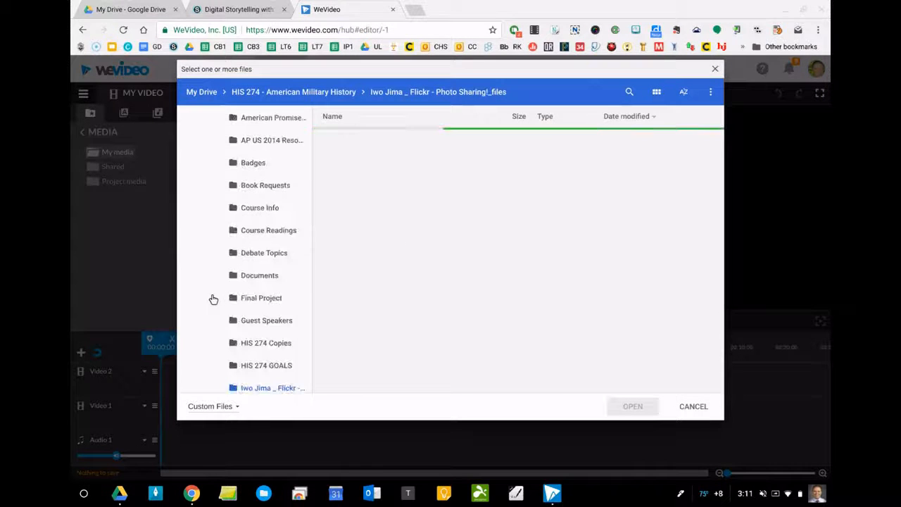
{"action": "scroll", "coordinate": [226, 229], "scroll_direction": "down", "scroll_amount": 10}
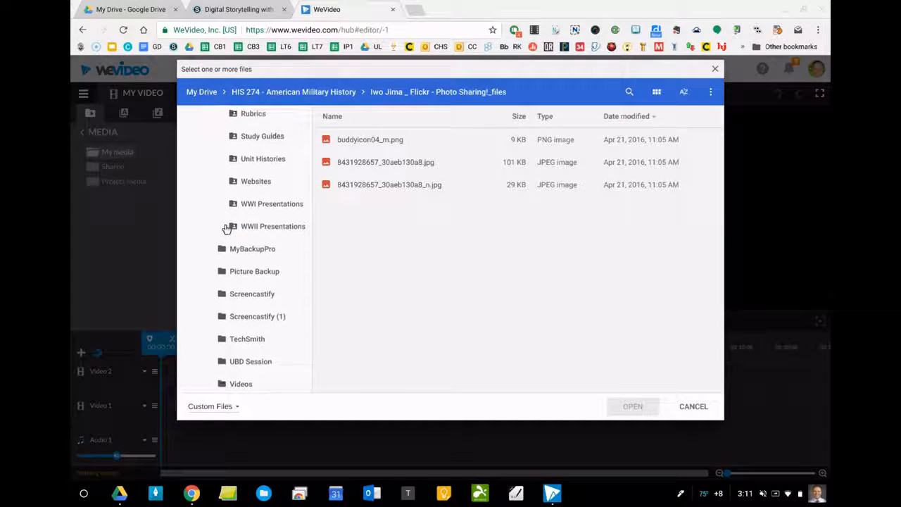
{"action": "scroll", "coordinate": [227, 229], "scroll_direction": "down", "scroll_amount": 5}
{"action": "scroll", "coordinate": [227, 229], "scroll_direction": "up", "scroll_amount": 1}
{"action": "left_click", "coordinate": [235, 211]}
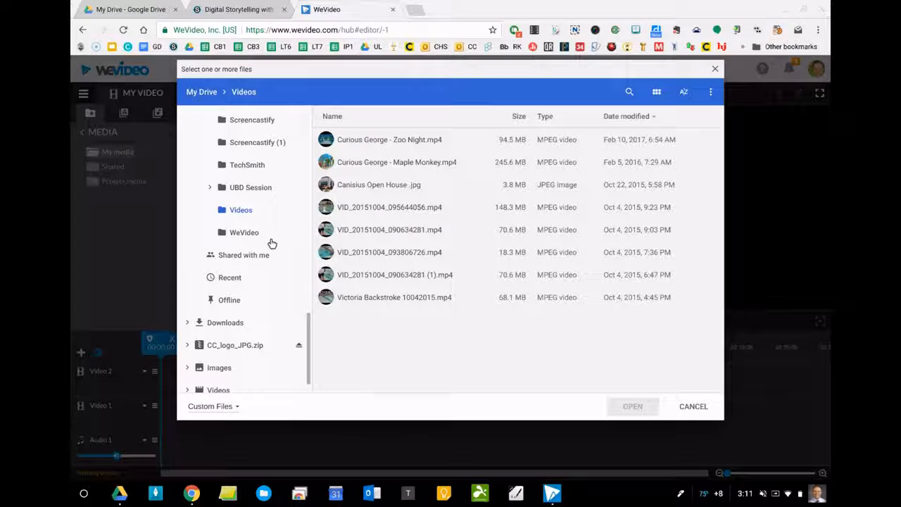
{"action": "scroll", "coordinate": [272, 243], "scroll_direction": "down", "scroll_amount": 1}
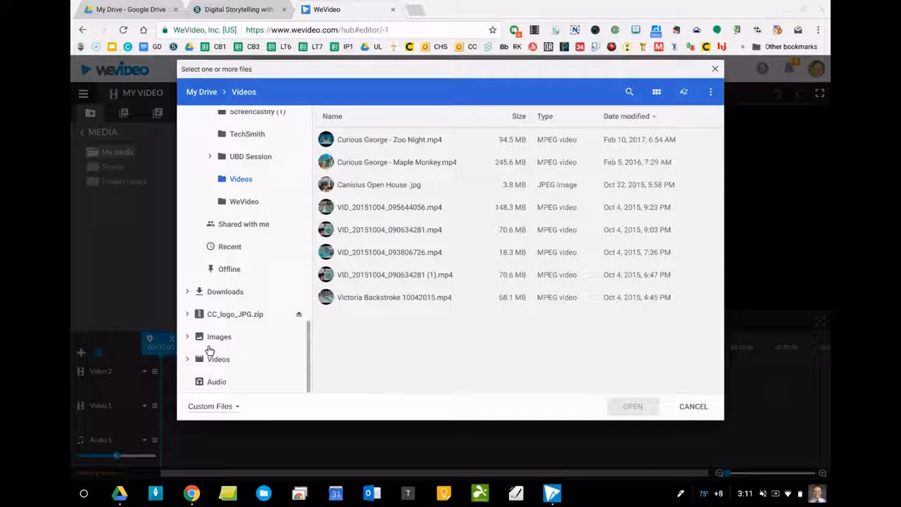
Start importing "Intro to WeVideo 03 - Editor Overview Screencast.webm" from the Download folder of the local Videos
{"action": "left_click", "coordinate": [213, 358]}
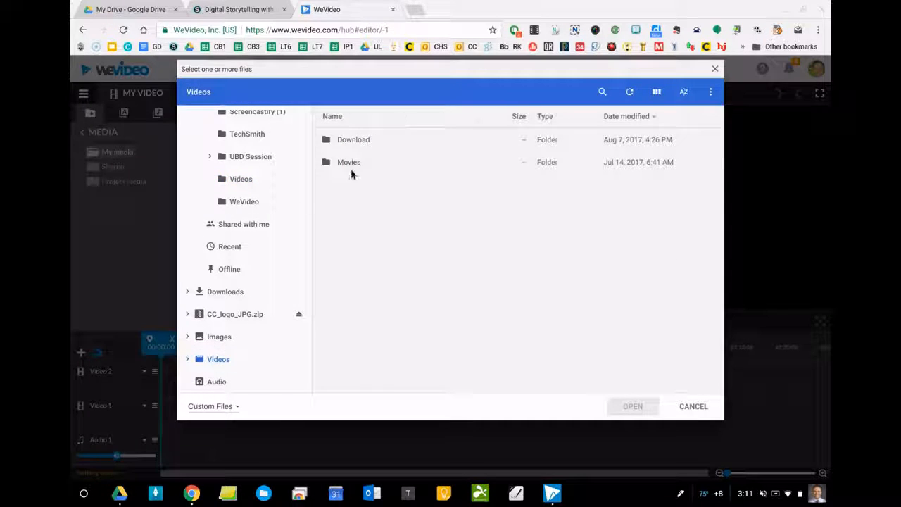
{"action": "double_click", "coordinate": [349, 138]}
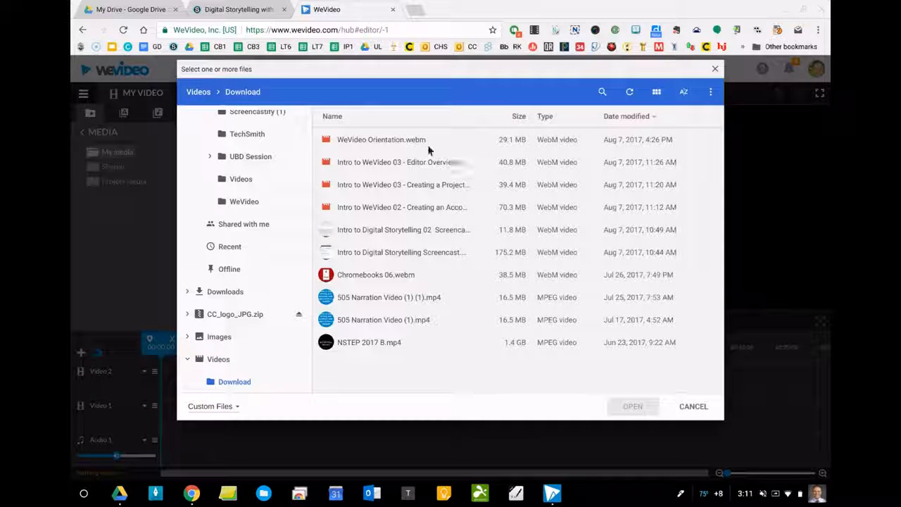
{"action": "left_click", "coordinate": [385, 161]}
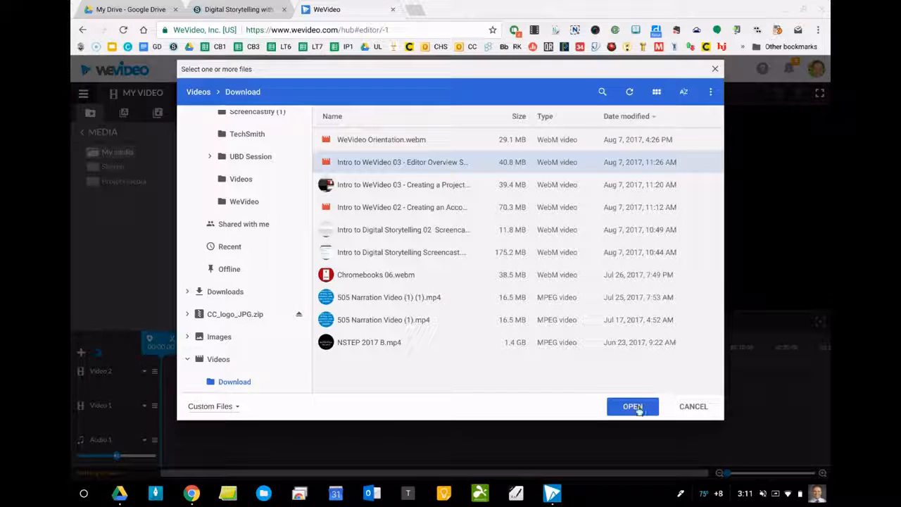
{"action": "left_click", "coordinate": [633, 407]}
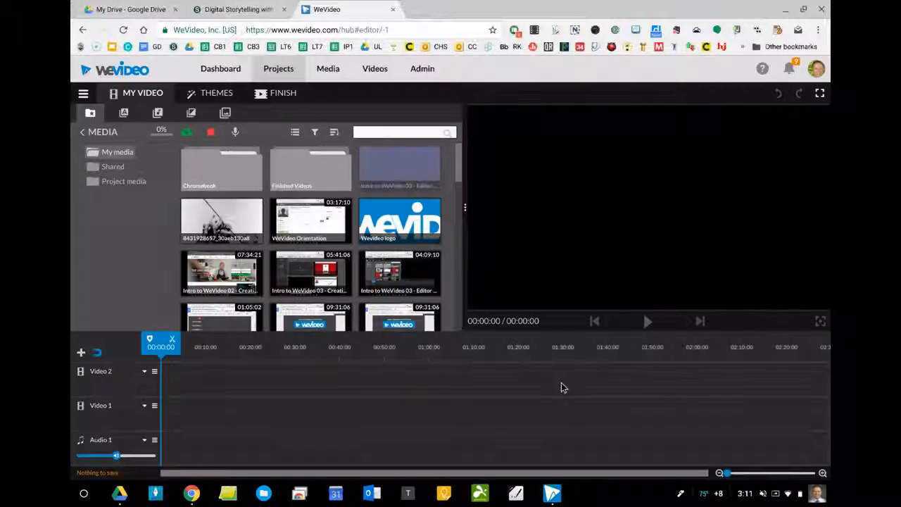
Cancel the running import of the Editor Overview screencast and close the import status
{"action": "left_click", "coordinate": [161, 132]}
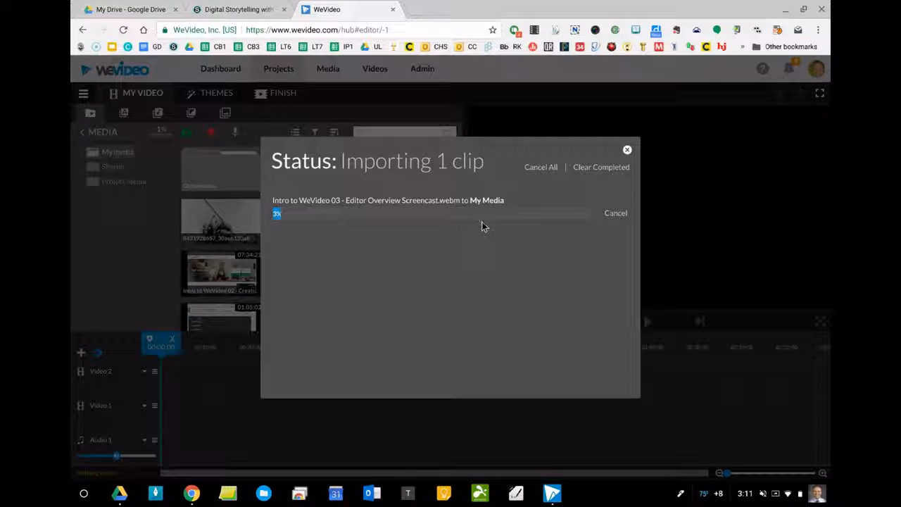
{"action": "left_click", "coordinate": [614, 214]}
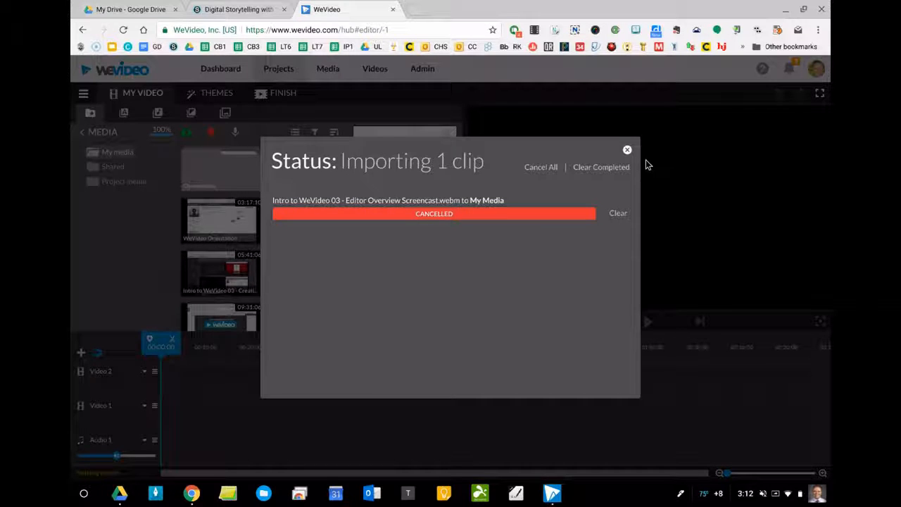
{"action": "left_click", "coordinate": [626, 151]}
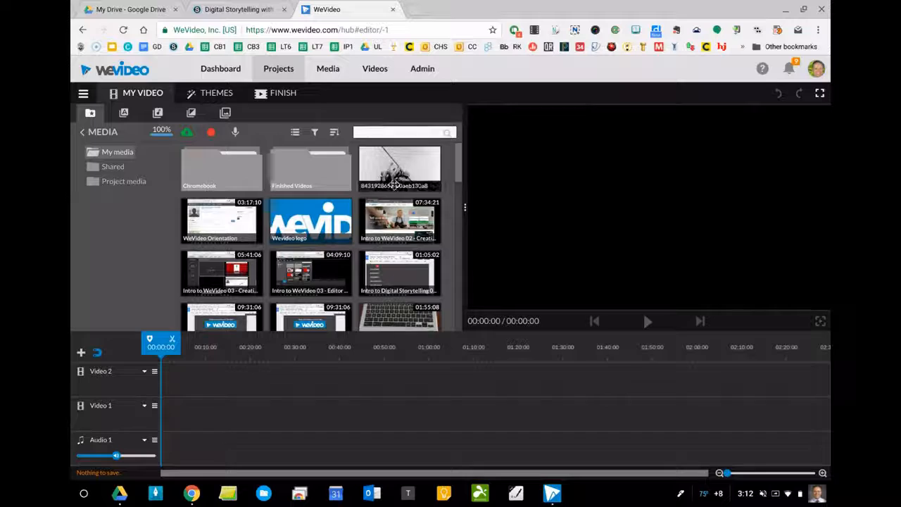
Look through the clips in the editor's My media collection and open the full Media library page
{"action": "scroll", "coordinate": [394, 184], "scroll_direction": "down", "scroll_amount": 2}
{"action": "scroll", "coordinate": [394, 185], "scroll_direction": "down", "scroll_amount": 10}
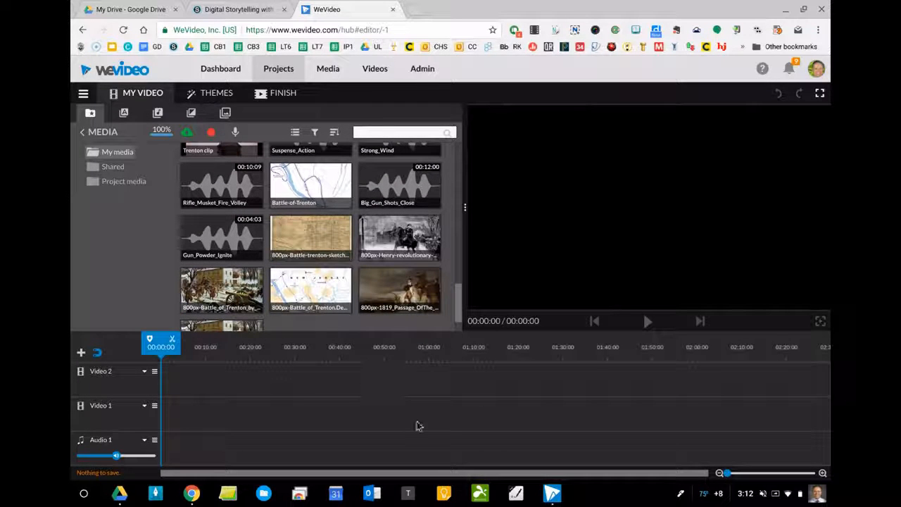
{"action": "scroll", "coordinate": [357, 284], "scroll_direction": "up", "scroll_amount": 10}
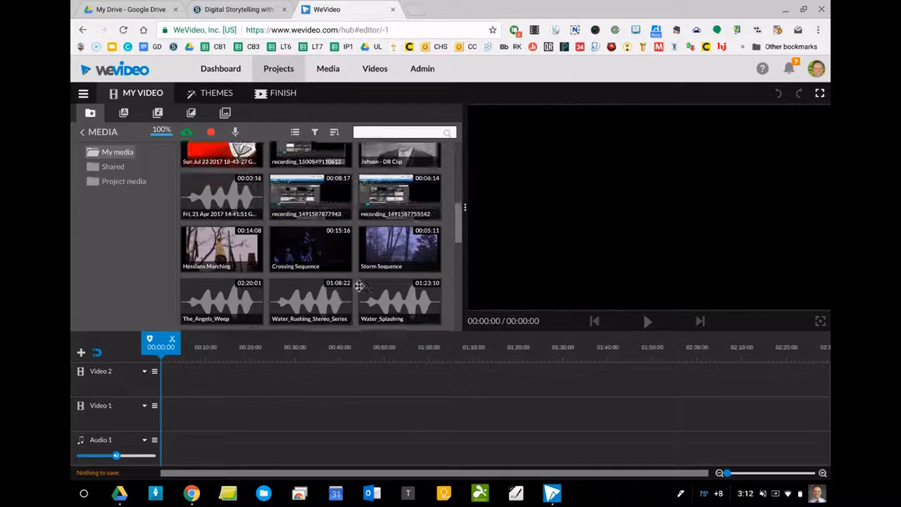
{"action": "scroll", "coordinate": [359, 285], "scroll_direction": "up", "scroll_amount": 1}
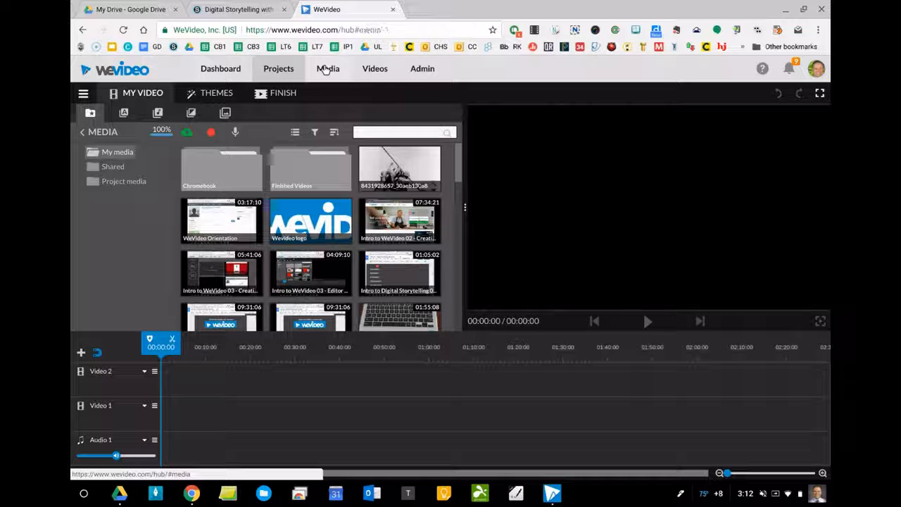
{"action": "left_click", "coordinate": [324, 69]}
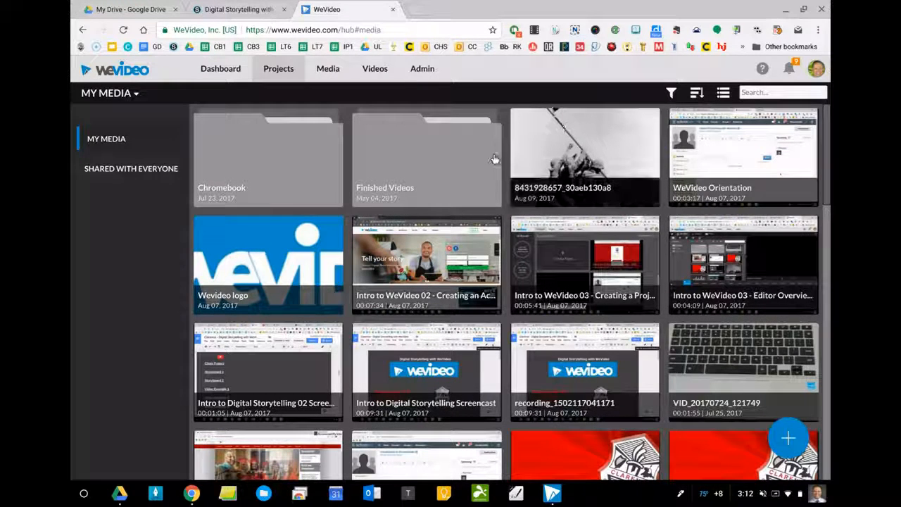
Look through the My Media collection, switching it to the list view and back to thumbnails
{"action": "scroll", "coordinate": [567, 203], "scroll_direction": "down", "scroll_amount": 15}
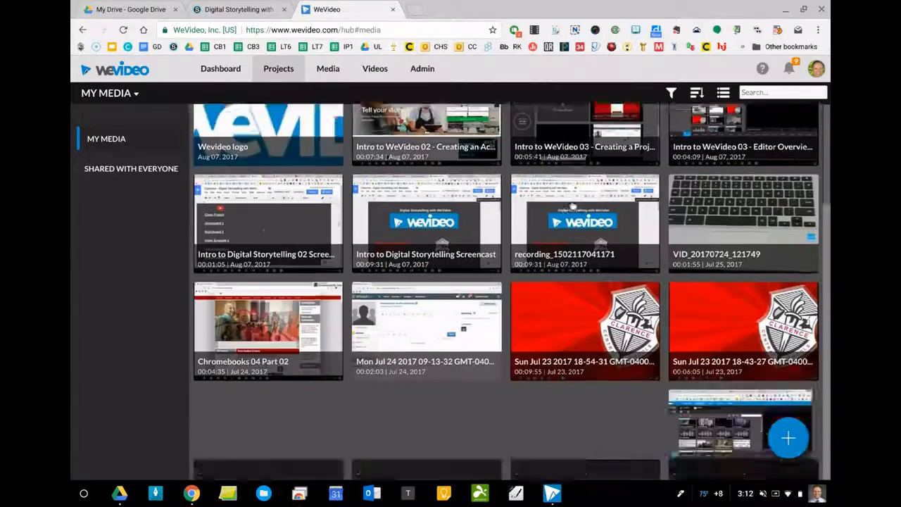
{"action": "scroll", "coordinate": [572, 204], "scroll_direction": "down", "scroll_amount": 4}
{"action": "scroll", "coordinate": [572, 201], "scroll_direction": "up", "scroll_amount": 20}
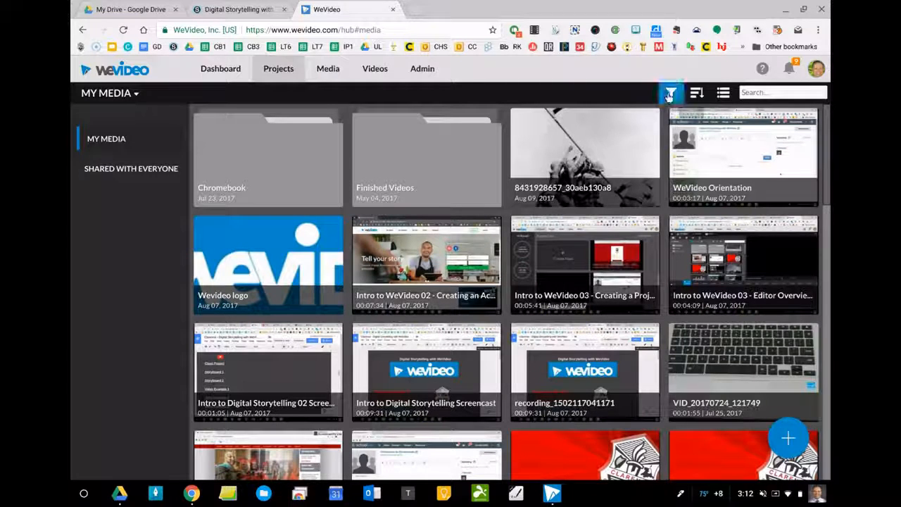
{"action": "left_click", "coordinate": [720, 93]}
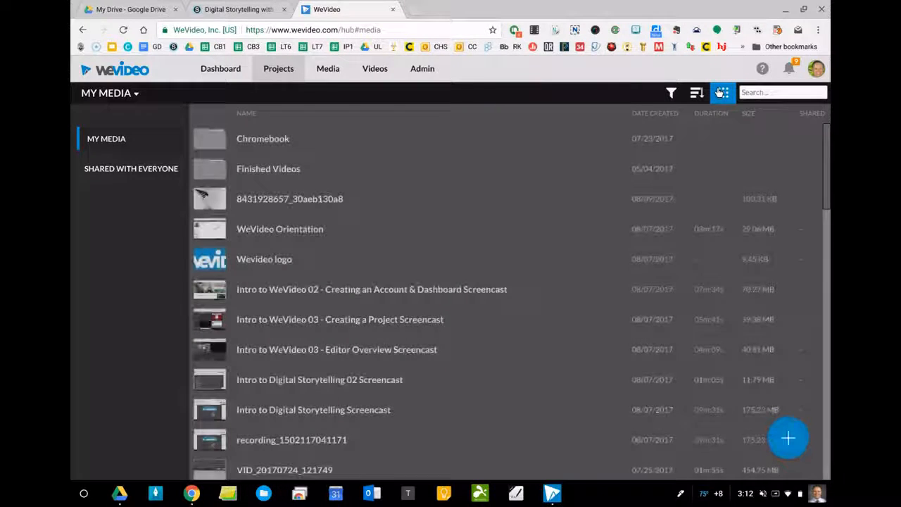
{"action": "scroll", "coordinate": [571, 160], "scroll_direction": "down", "scroll_amount": 5}
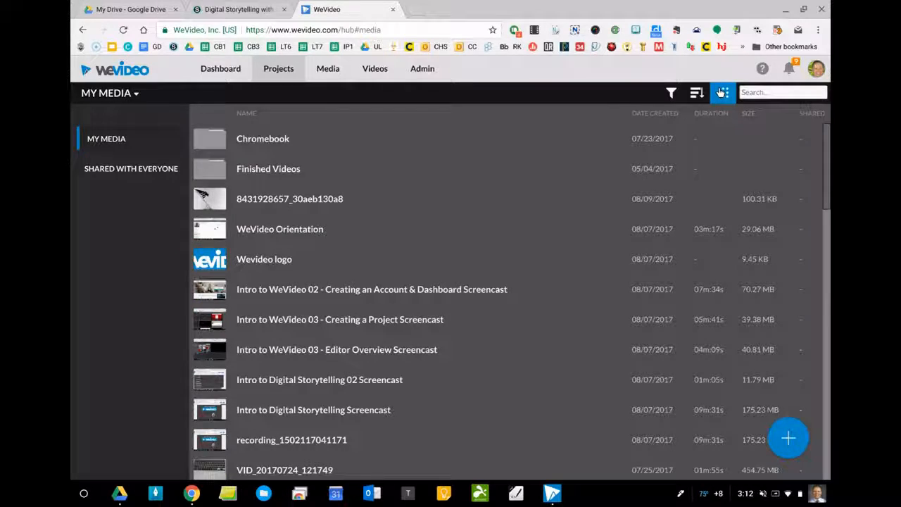
{"action": "left_click", "coordinate": [721, 93]}
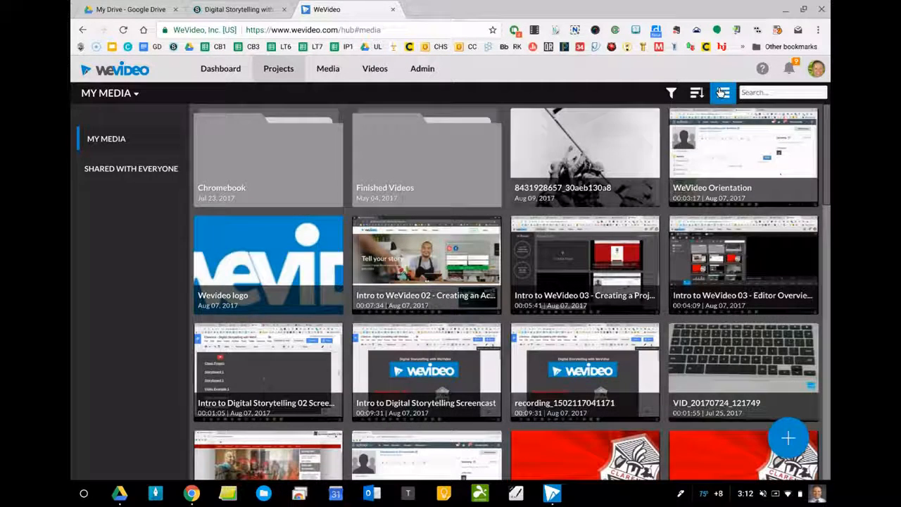
Open the Import media dialog from the library to view its import sources and close it again
{"action": "mouse_move", "coordinate": [788, 439]}
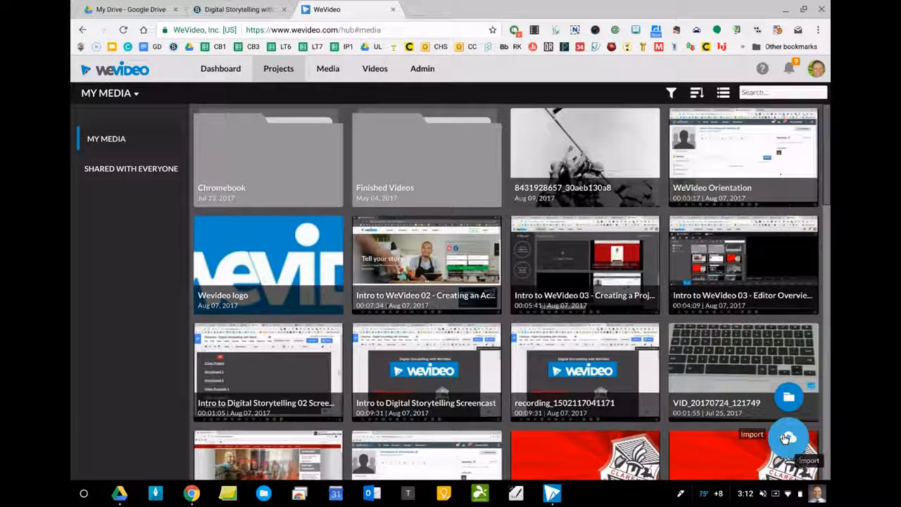
{"action": "left_click", "coordinate": [787, 439]}
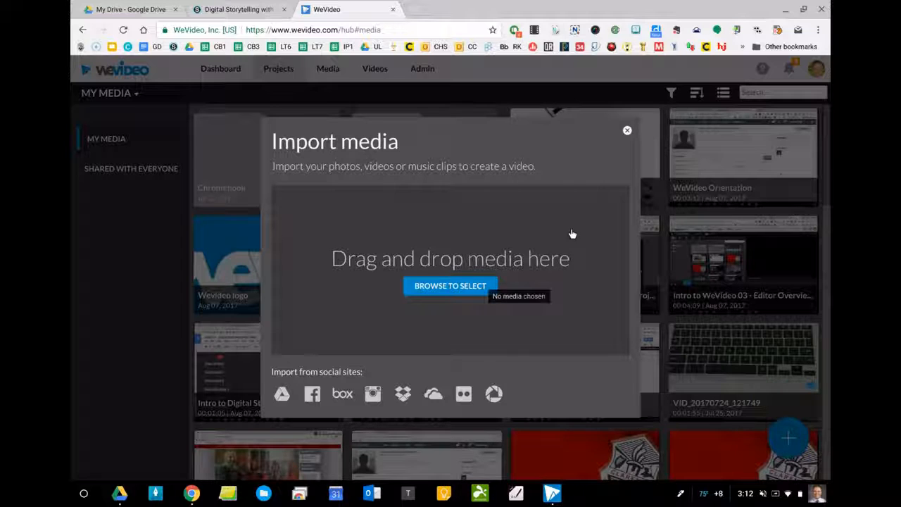
{"action": "left_click", "coordinate": [626, 131]}
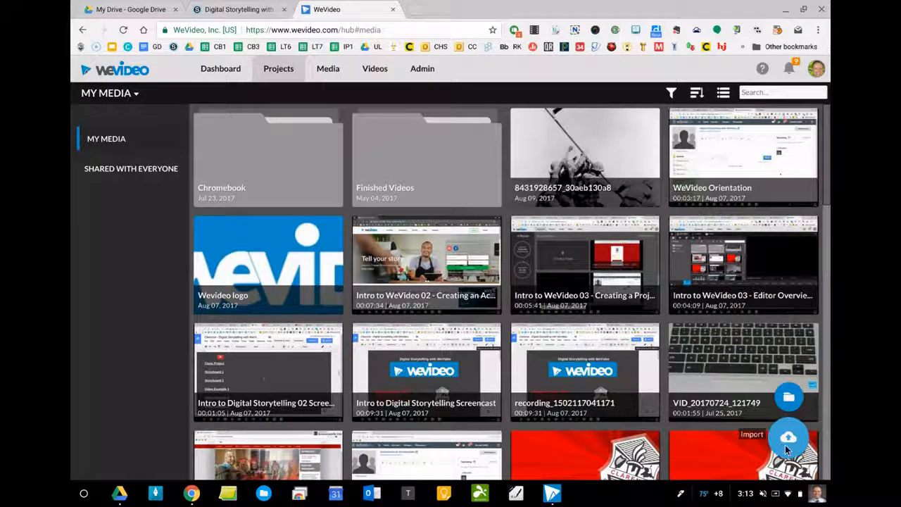
Create a new folder named "WeVideo" in My Media
{"action": "left_click", "coordinate": [786, 440]}
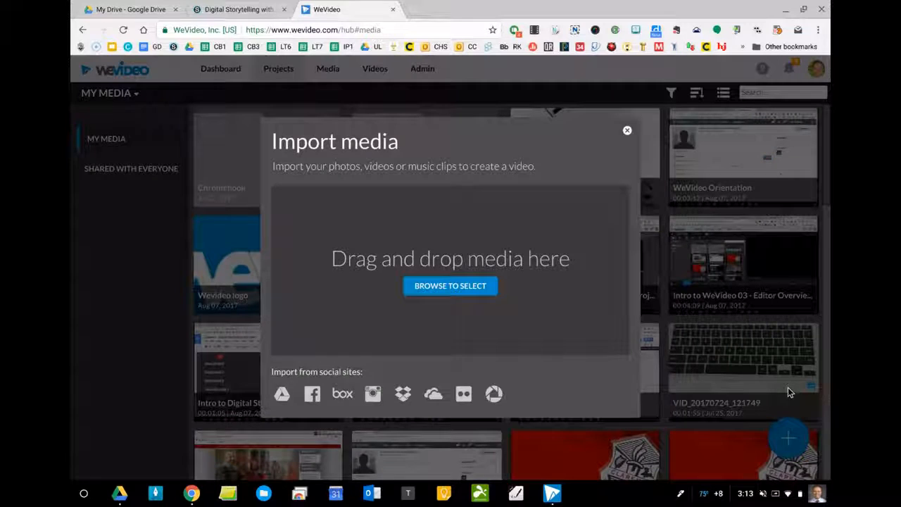
{"action": "left_click", "coordinate": [626, 131]}
{"action": "mouse_move", "coordinate": [783, 425]}
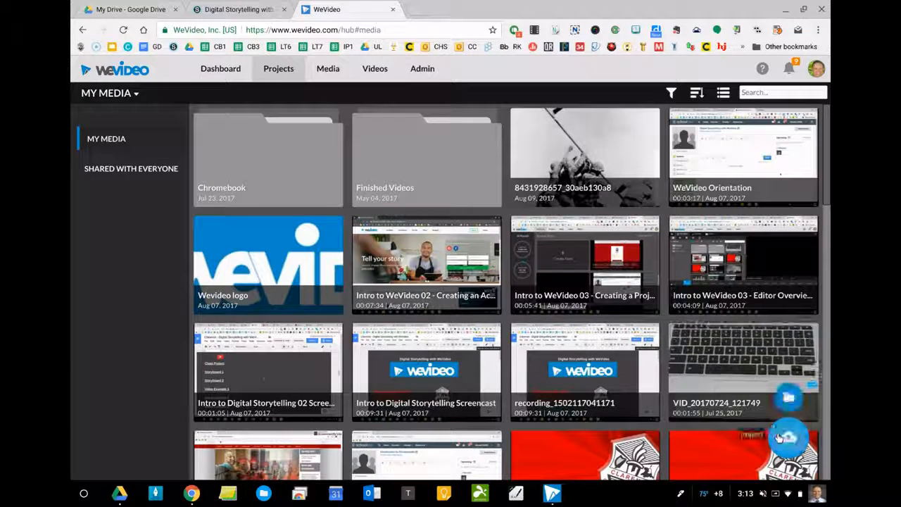
{"action": "left_click", "coordinate": [788, 398]}
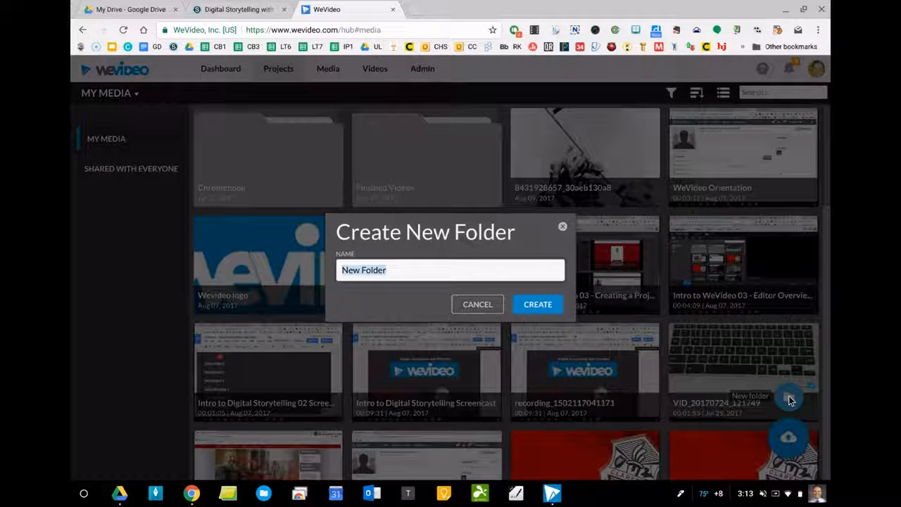
{"action": "type", "text": "WeVideo"}
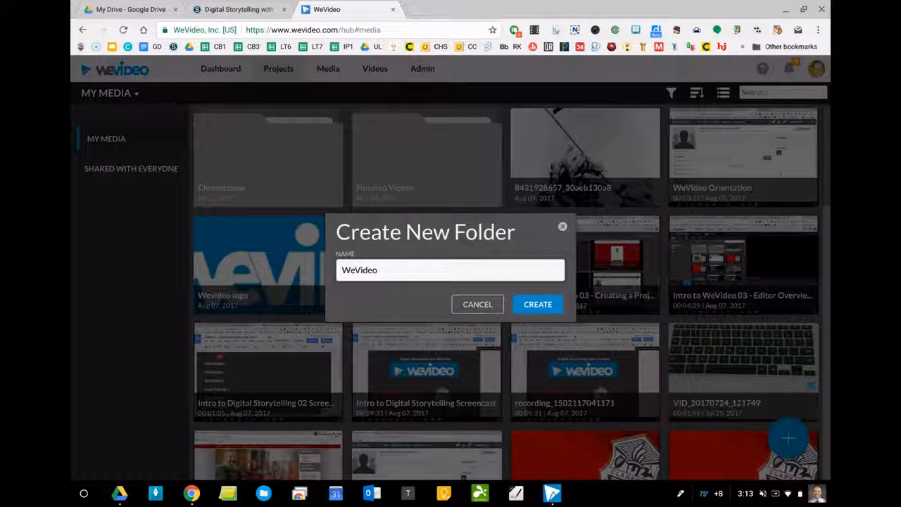
{"action": "left_click", "coordinate": [535, 304]}
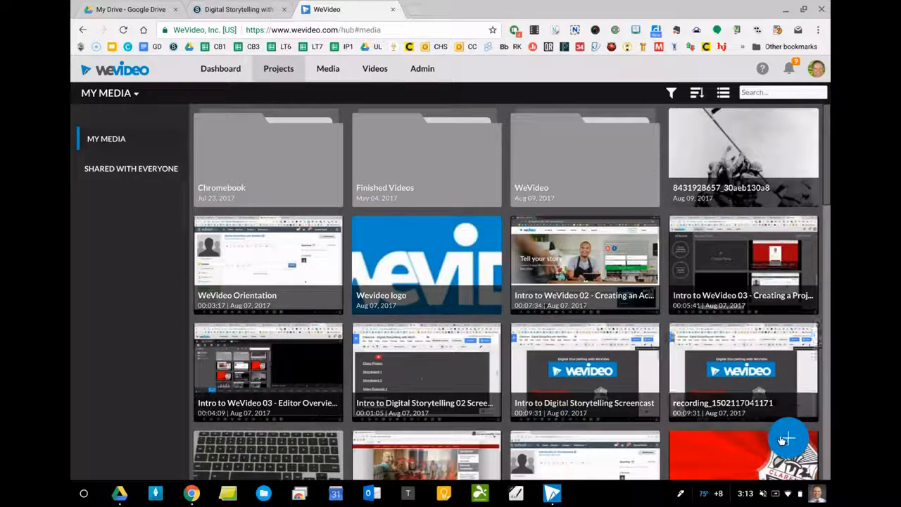
Create another folder named "Sound Effects" in My Media
{"action": "left_click", "coordinate": [786, 439]}
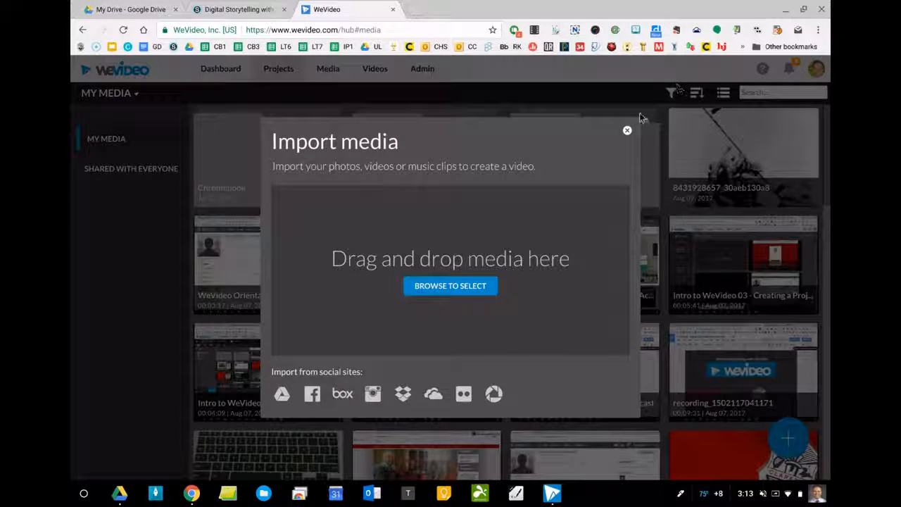
{"action": "left_click", "coordinate": [625, 132]}
{"action": "mouse_move", "coordinate": [787, 437]}
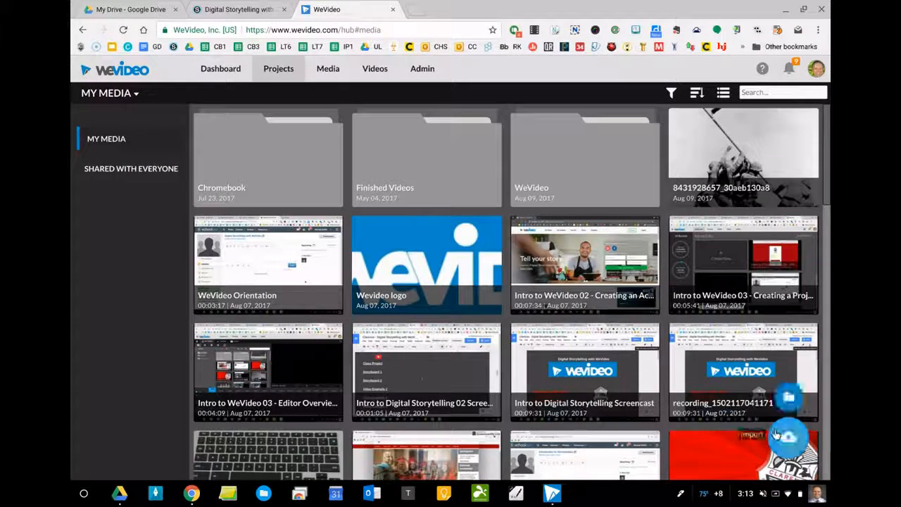
{"action": "left_click", "coordinate": [771, 380]}
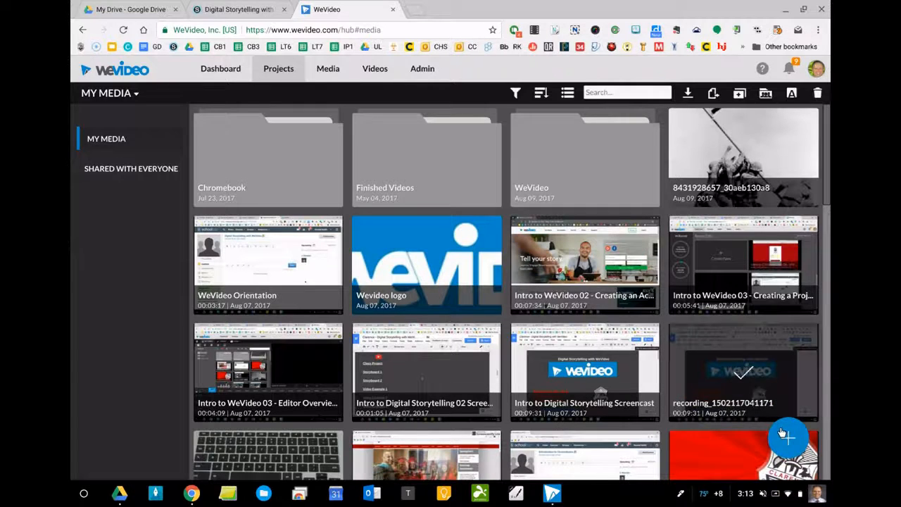
{"action": "left_click", "coordinate": [789, 396]}
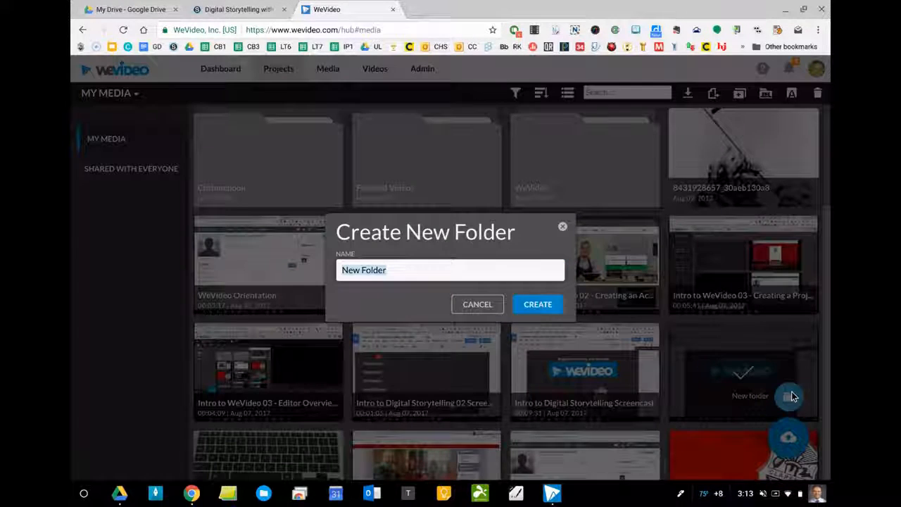
{"action": "type", "text": "Sound Effects"}
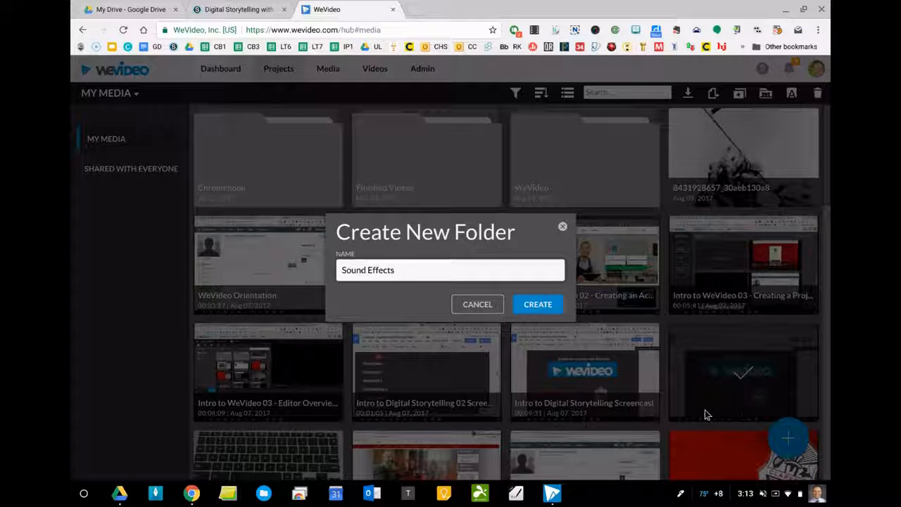
{"action": "left_click", "coordinate": [546, 309]}
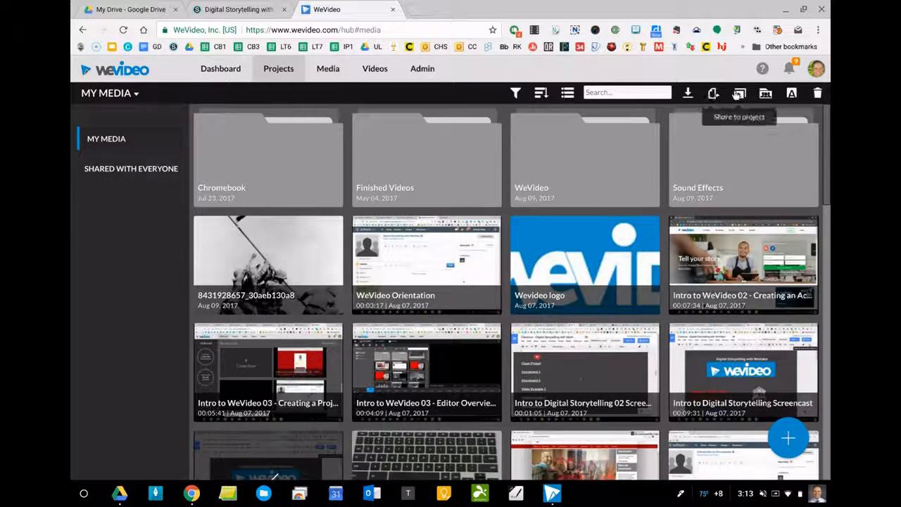
Move WeVideo Orientation, Wevideo logo, both Intro to WeVideo 03 screencasts and both Intro to Digital Storytelling screencasts into the WeVideo folder
{"action": "scroll", "coordinate": [732, 425], "scroll_direction": "down", "scroll_amount": 6}
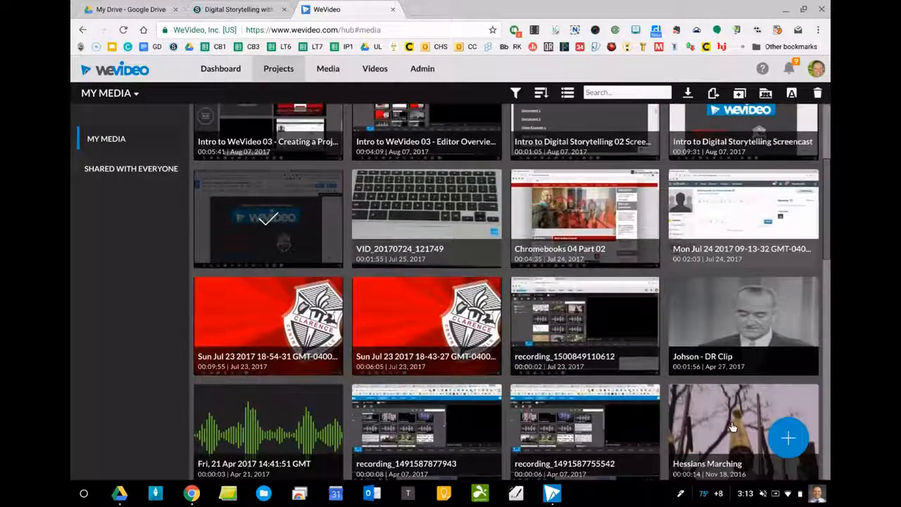
{"action": "scroll", "coordinate": [732, 426], "scroll_direction": "down", "scroll_amount": 2}
{"action": "scroll", "coordinate": [732, 426], "scroll_direction": "up", "scroll_amount": 10}
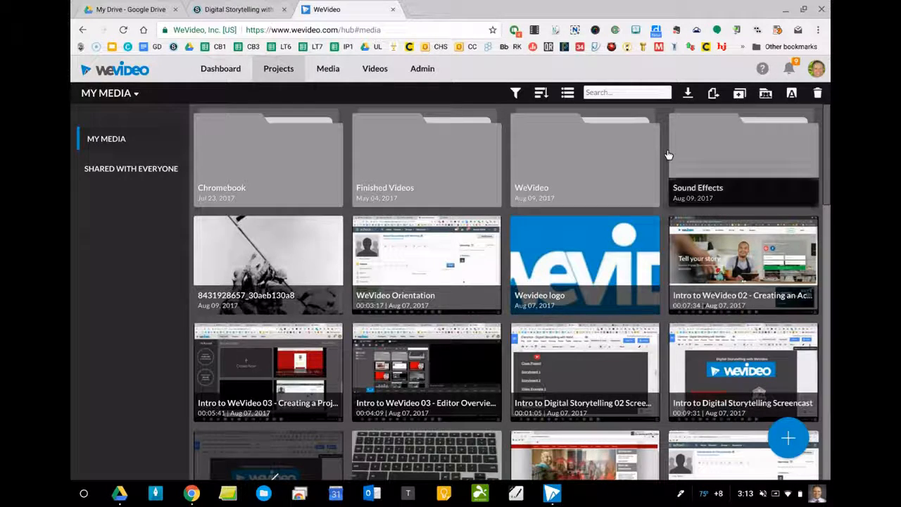
{"action": "scroll", "coordinate": [667, 151], "scroll_direction": "down", "scroll_amount": 1}
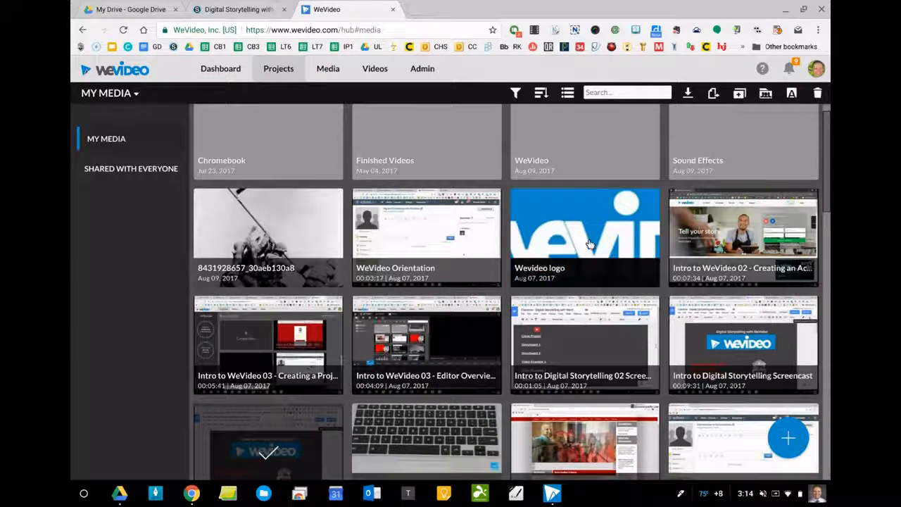
{"action": "left_click", "coordinate": [590, 242]}
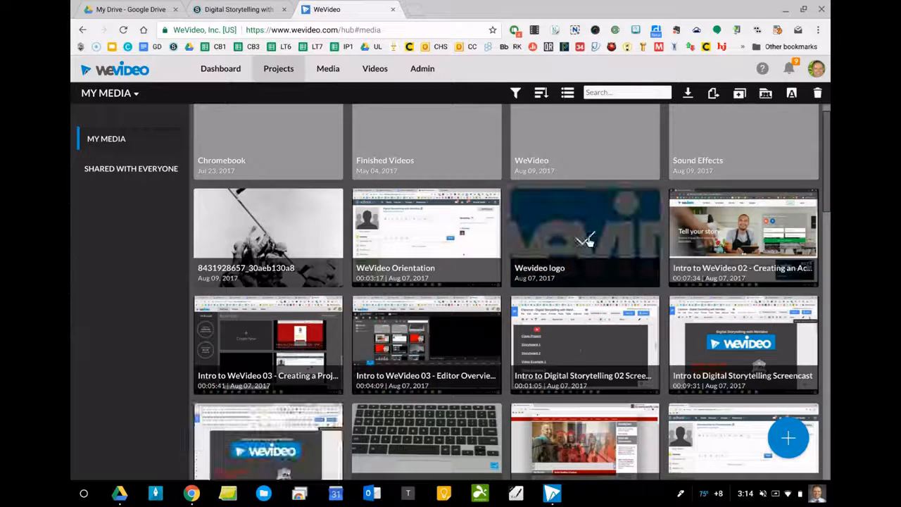
{"action": "left_click", "coordinate": [421, 239]}
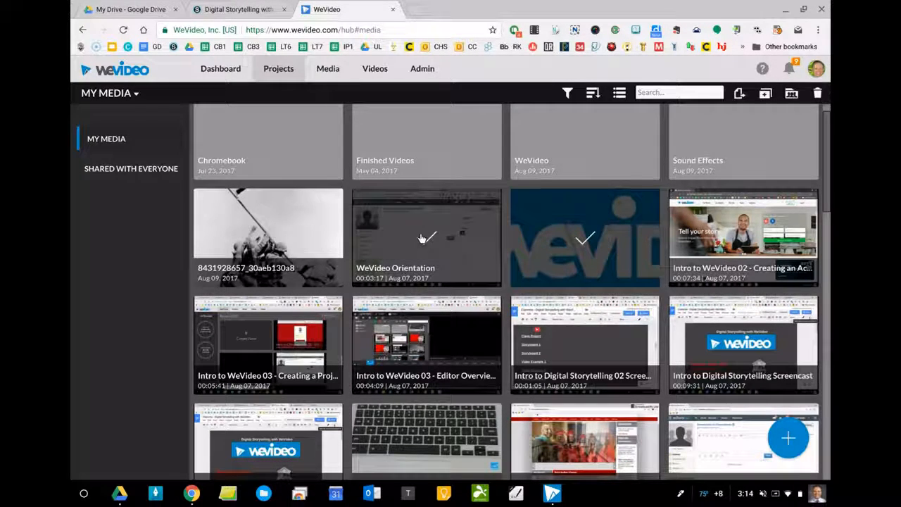
{"action": "scroll", "coordinate": [421, 237], "scroll_direction": "down", "scroll_amount": 1}
{"action": "left_click", "coordinate": [267, 272]}
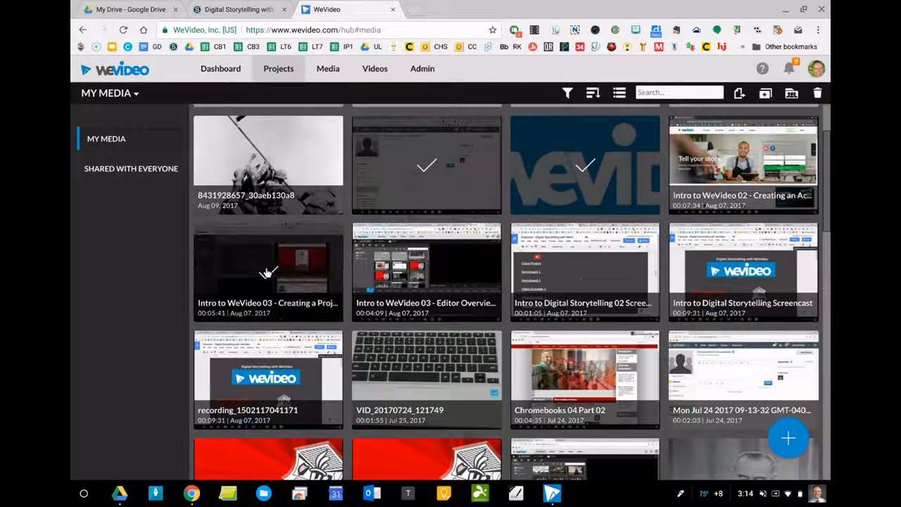
{"action": "left_click", "coordinate": [423, 274]}
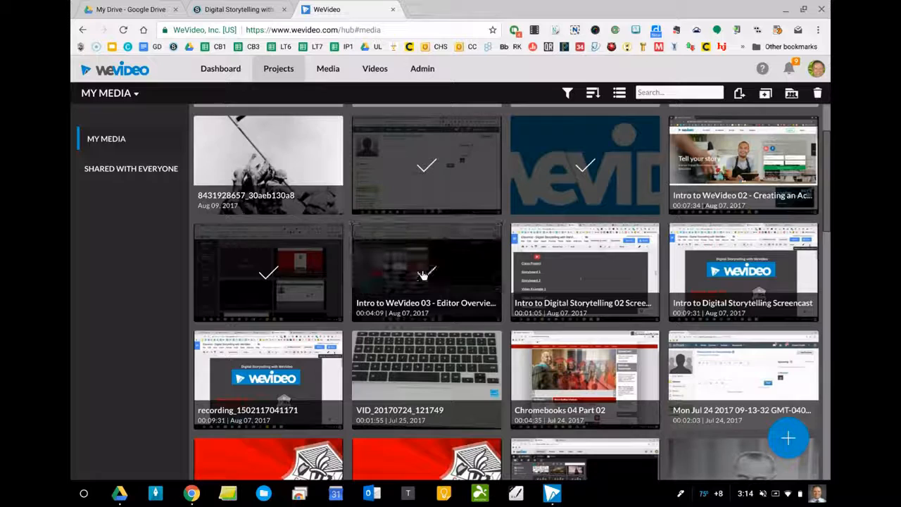
{"action": "left_click", "coordinate": [567, 289]}
{"action": "left_click", "coordinate": [801, 289]}
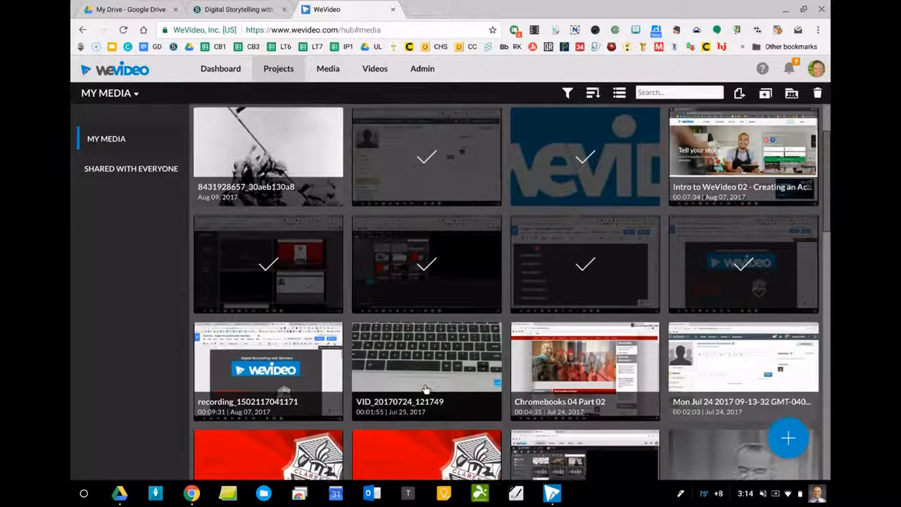
{"action": "scroll", "coordinate": [424, 384], "scroll_direction": "down", "scroll_amount": 2}
{"action": "scroll", "coordinate": [425, 389], "scroll_direction": "up", "scroll_amount": 4}
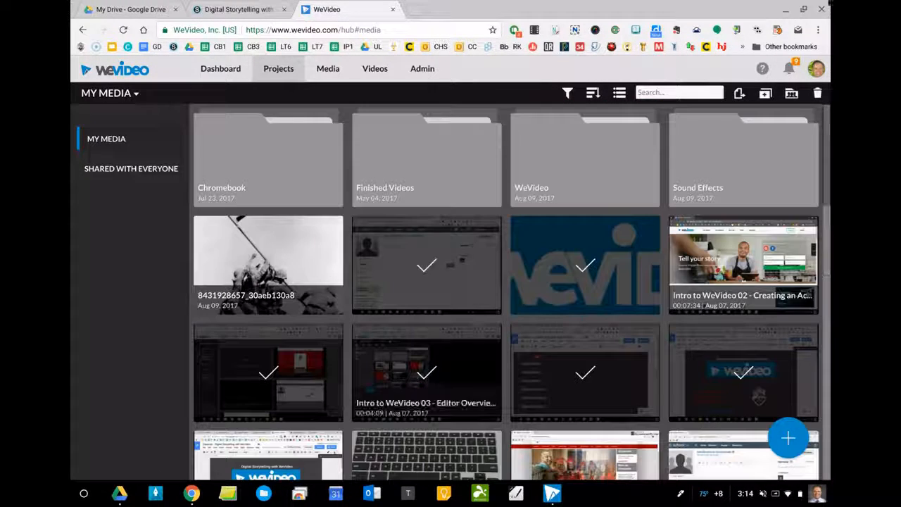
{"action": "left_click", "coordinate": [738, 94]}
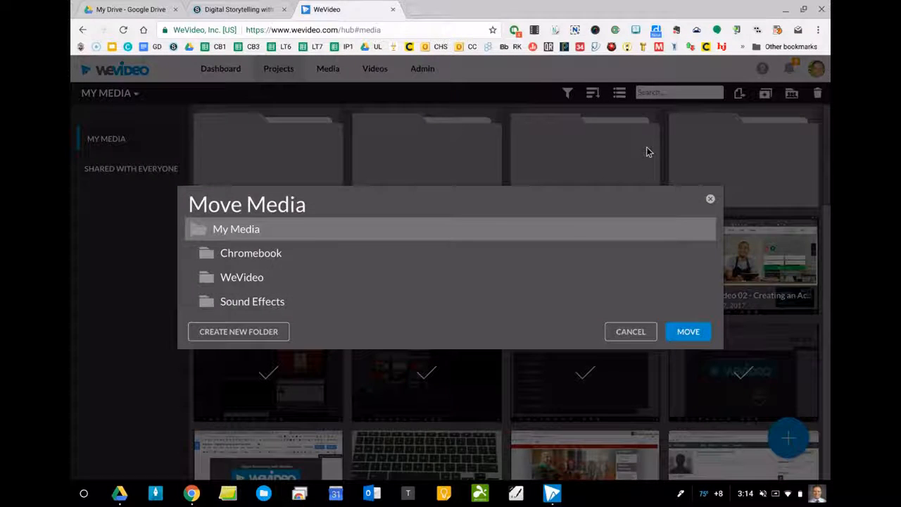
{"action": "left_click", "coordinate": [202, 278]}
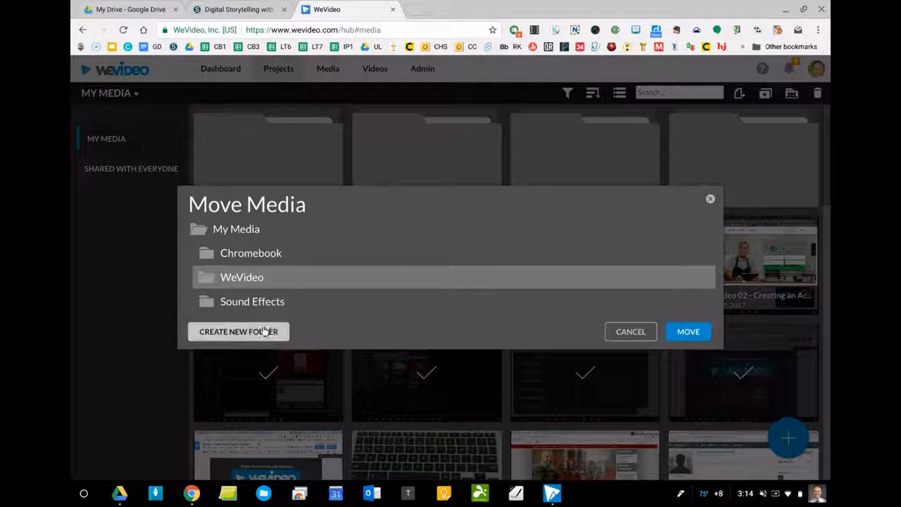
{"action": "left_click", "coordinate": [689, 331]}
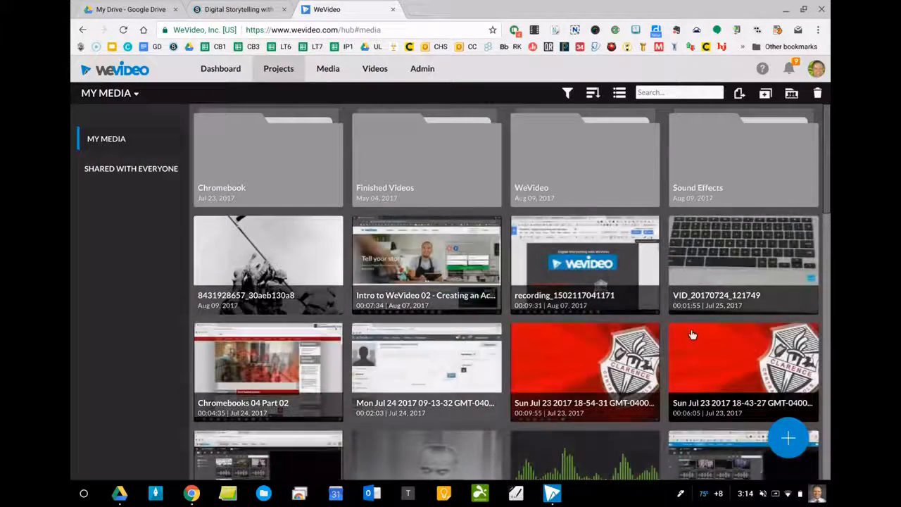
Move all the audio clips in My Media, from the Apr 21 2017 recording through Gun_Powder_Ignite, into the Sound Effects folder
{"action": "scroll", "coordinate": [535, 282], "scroll_direction": "down", "scroll_amount": 3}
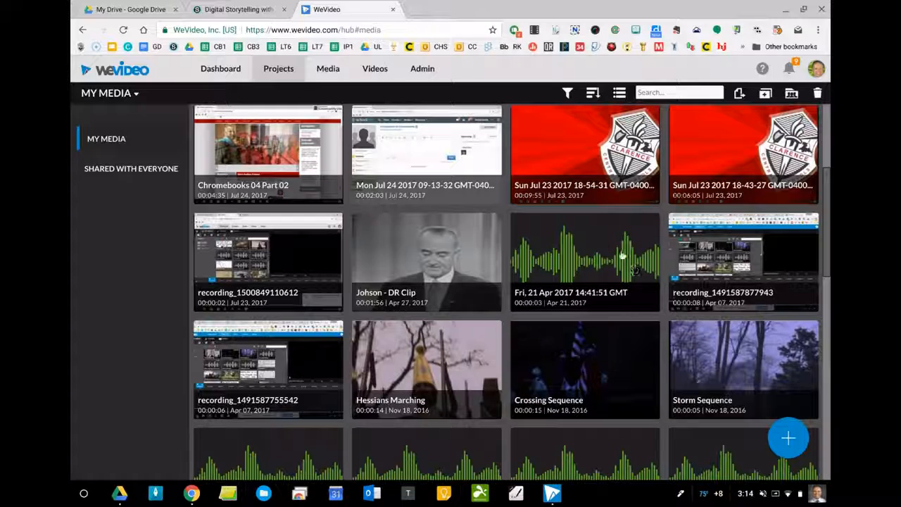
{"action": "left_click", "coordinate": [611, 251]}
{"action": "scroll", "coordinate": [610, 251], "scroll_direction": "down", "scroll_amount": 2}
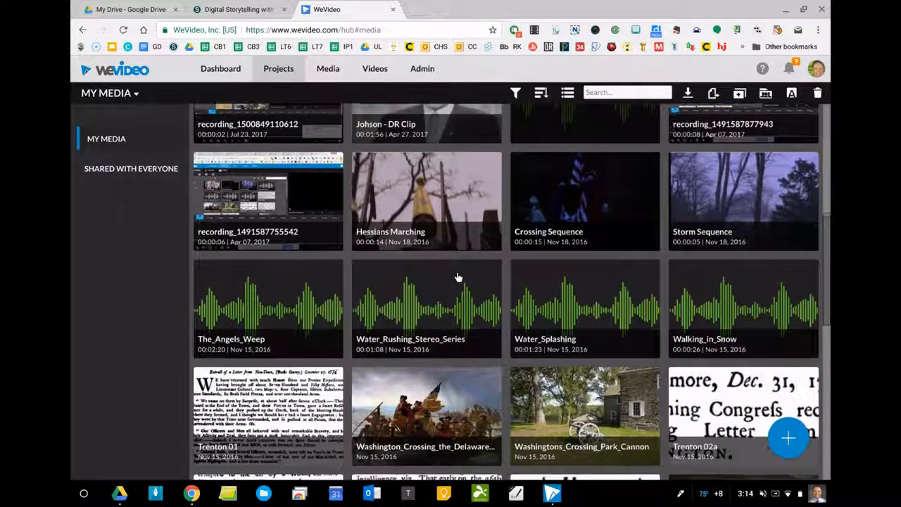
{"action": "left_click", "coordinate": [280, 297]}
{"action": "left_click", "coordinate": [421, 308]}
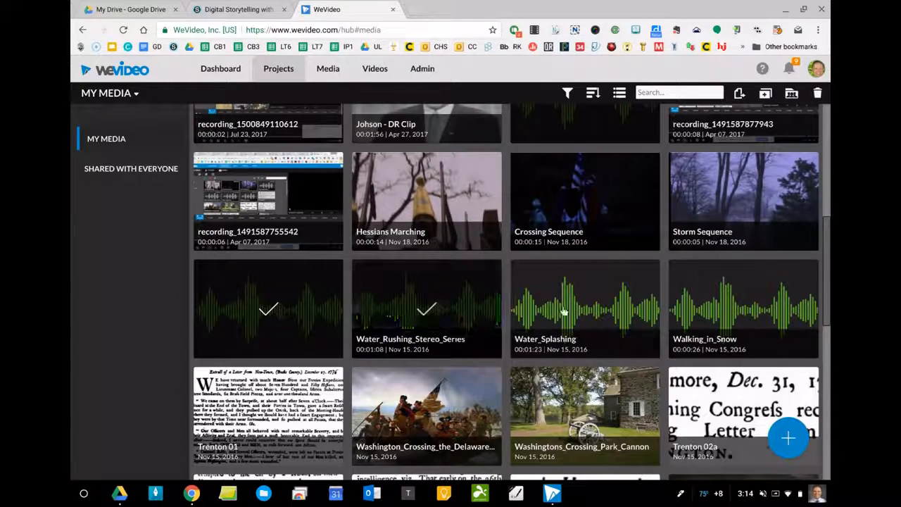
{"action": "left_click", "coordinate": [563, 307]}
{"action": "left_click", "coordinate": [732, 321]}
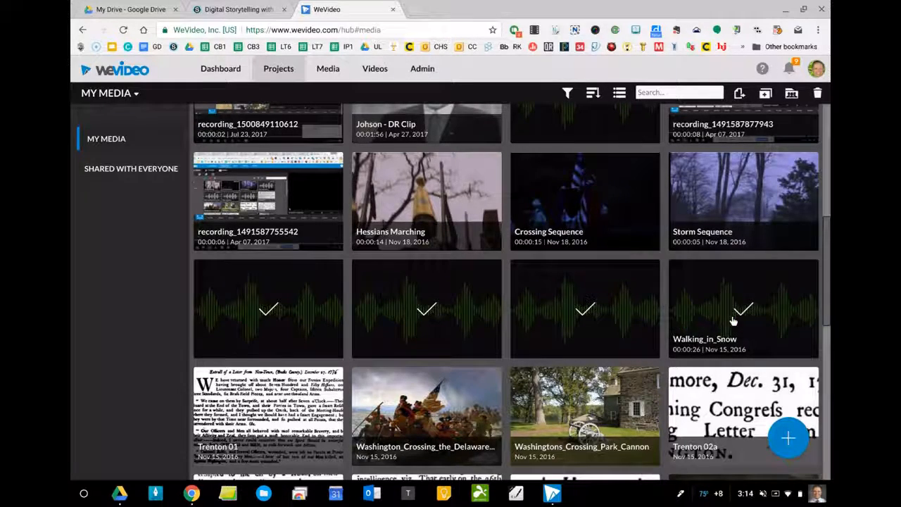
{"action": "scroll", "coordinate": [732, 321], "scroll_direction": "down", "scroll_amount": 4}
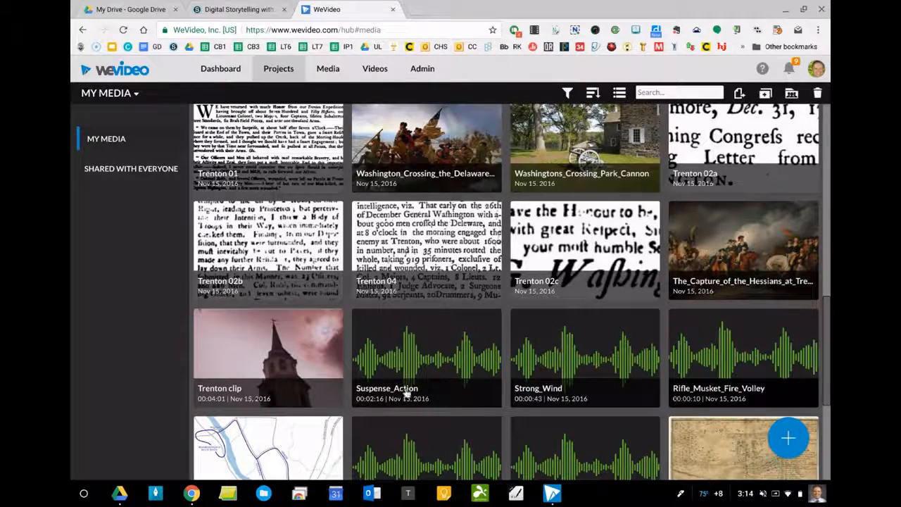
{"action": "left_click", "coordinate": [423, 366]}
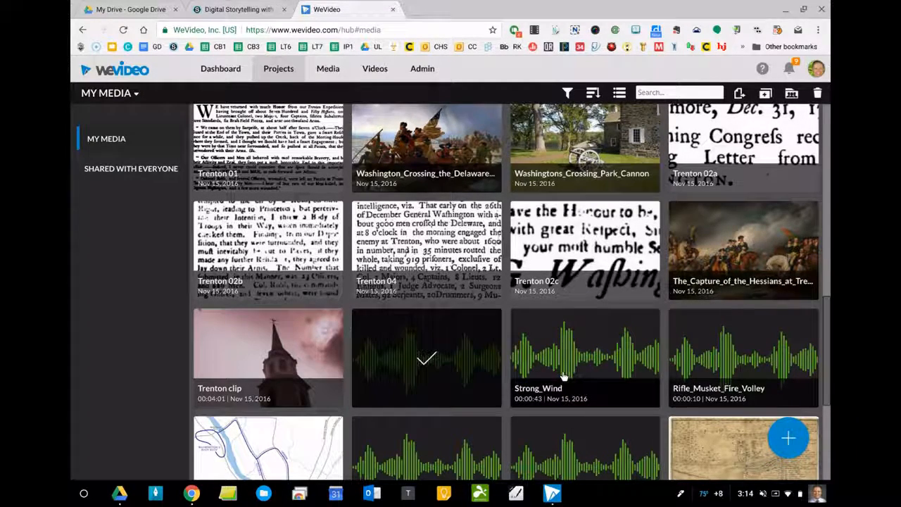
{"action": "left_click", "coordinate": [563, 374]}
{"action": "left_click", "coordinate": [732, 373]}
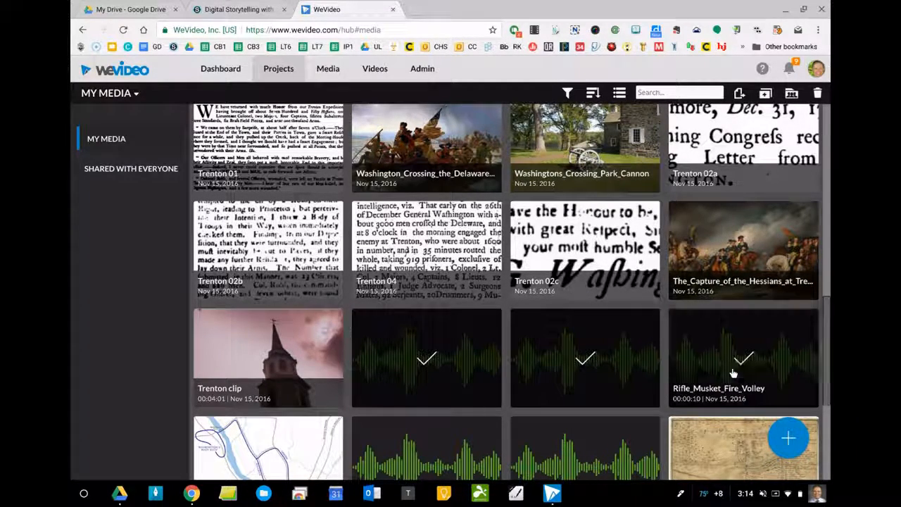
{"action": "scroll", "coordinate": [732, 373], "scroll_direction": "down", "scroll_amount": 3}
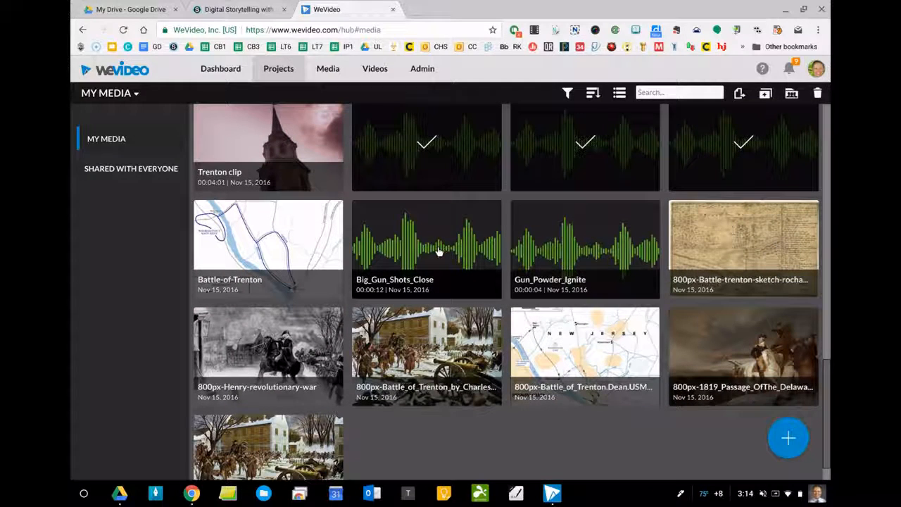
{"action": "left_click", "coordinate": [438, 247]}
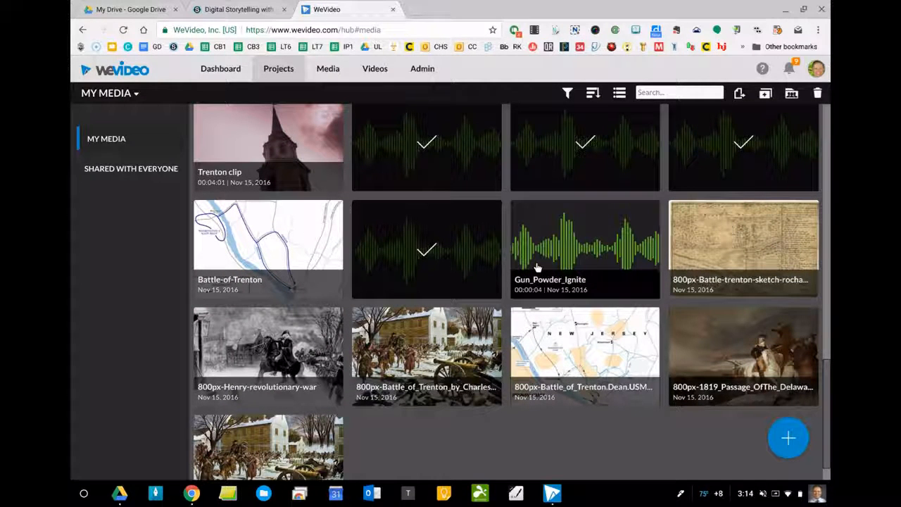
{"action": "left_click", "coordinate": [531, 266]}
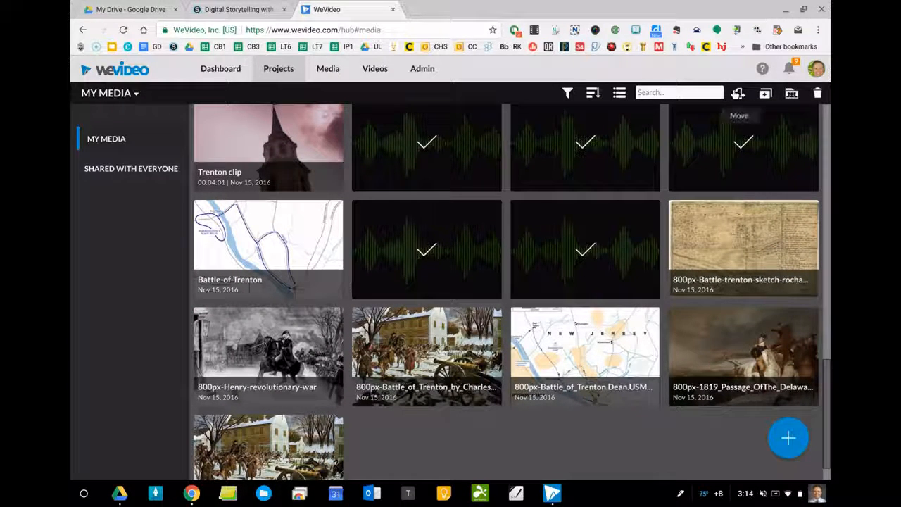
{"action": "left_click", "coordinate": [739, 95]}
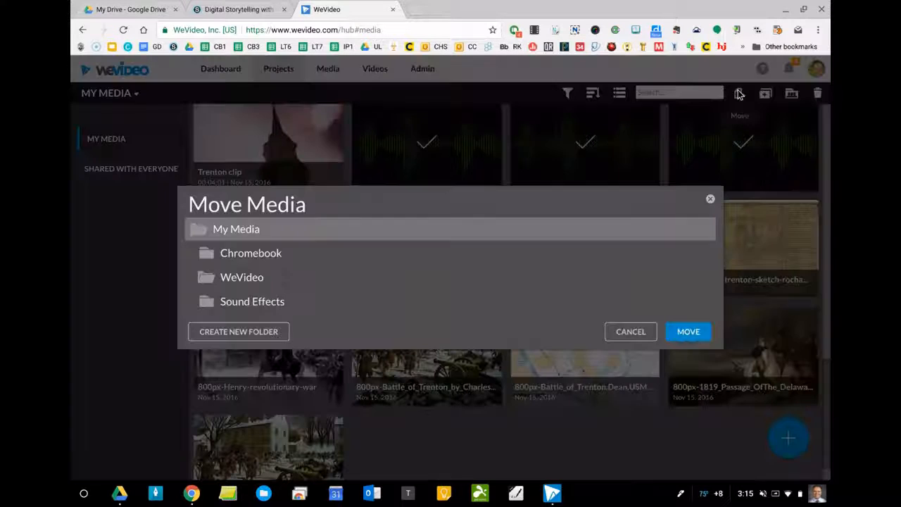
{"action": "left_click", "coordinate": [248, 299]}
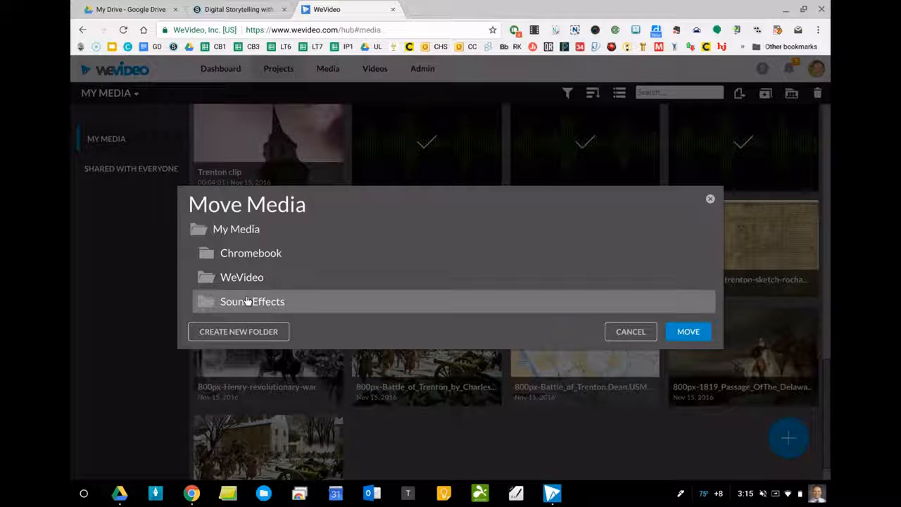
{"action": "left_click", "coordinate": [697, 338]}
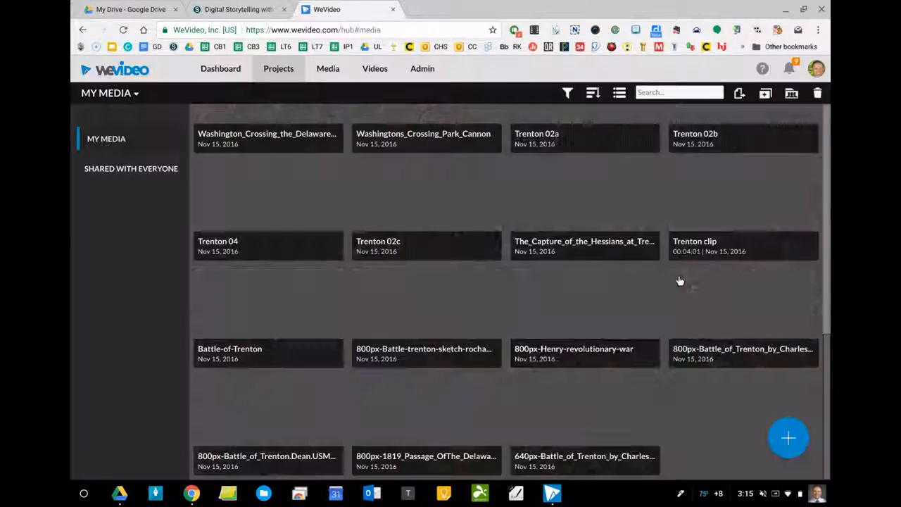
Create a new folder named "Trenton Examples" in My Media
{"action": "scroll", "coordinate": [644, 285], "scroll_direction": "up", "scroll_amount": 2}
{"action": "scroll", "coordinate": [643, 285], "scroll_direction": "up", "scroll_amount": 6}
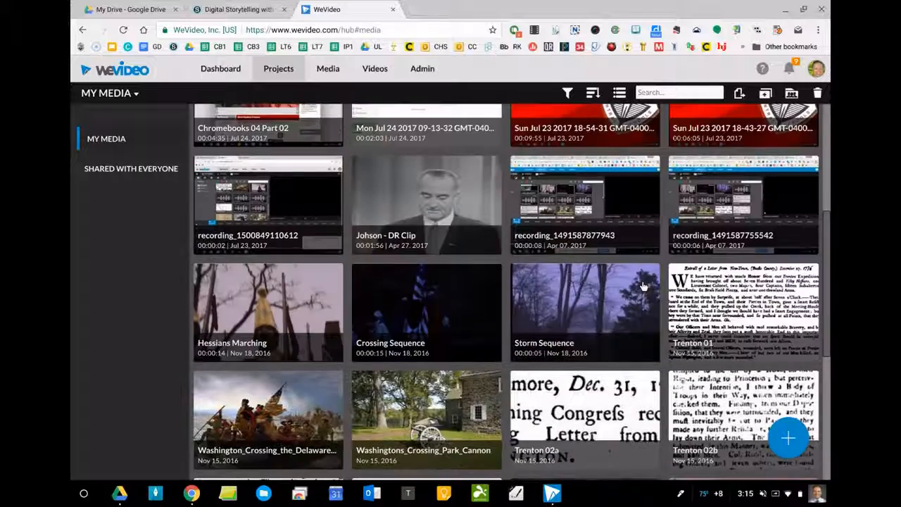
{"action": "mouse_move", "coordinate": [789, 437]}
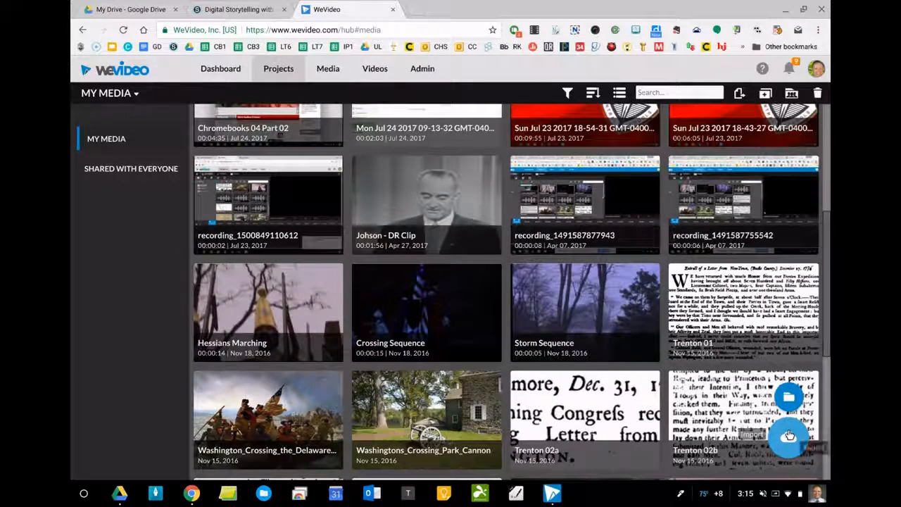
{"action": "left_click", "coordinate": [787, 397]}
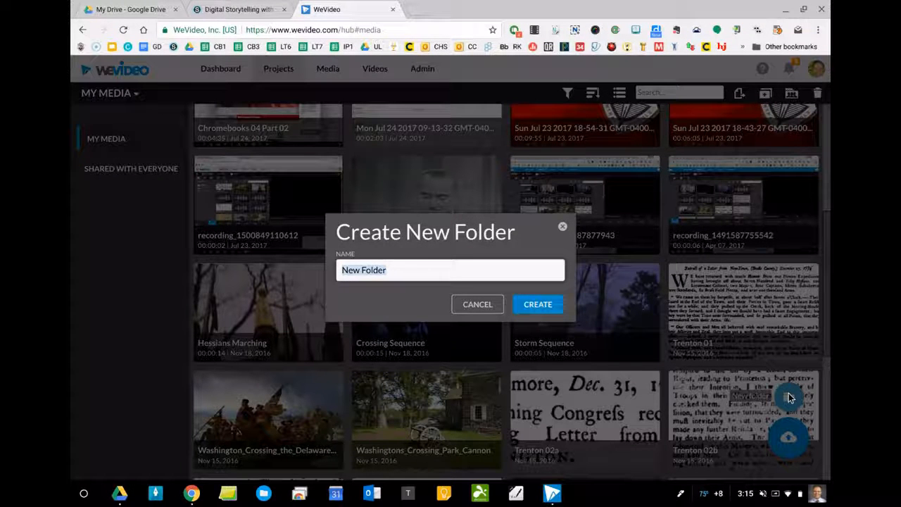
{"action": "type", "text": "Tren"}
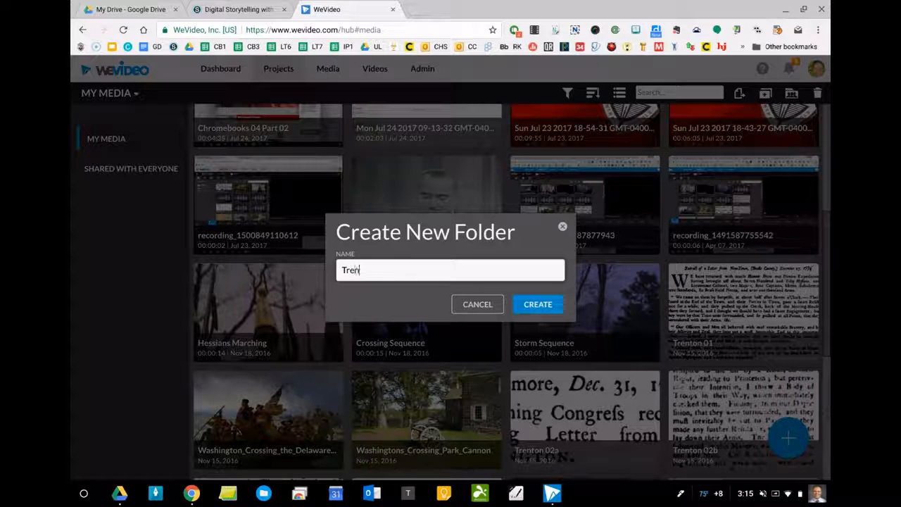
{"action": "type", "text": "ton Examples"}
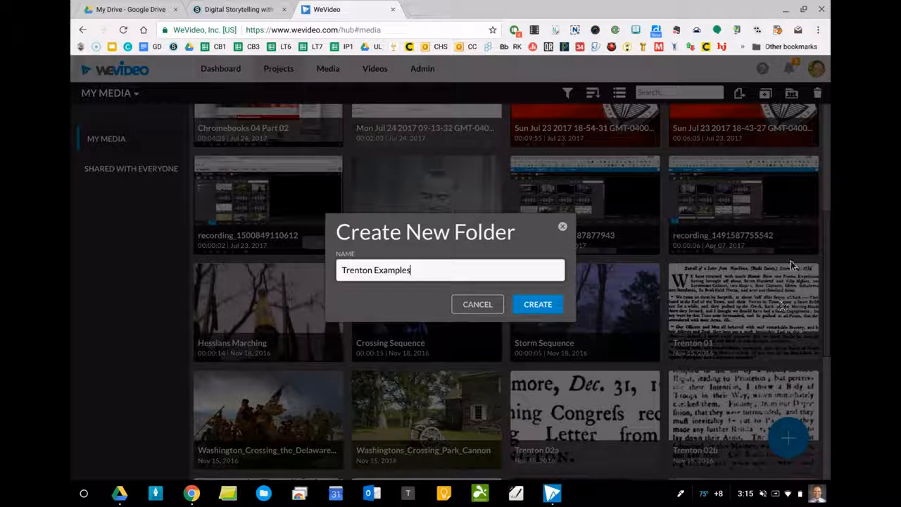
{"action": "left_click", "coordinate": [544, 309]}
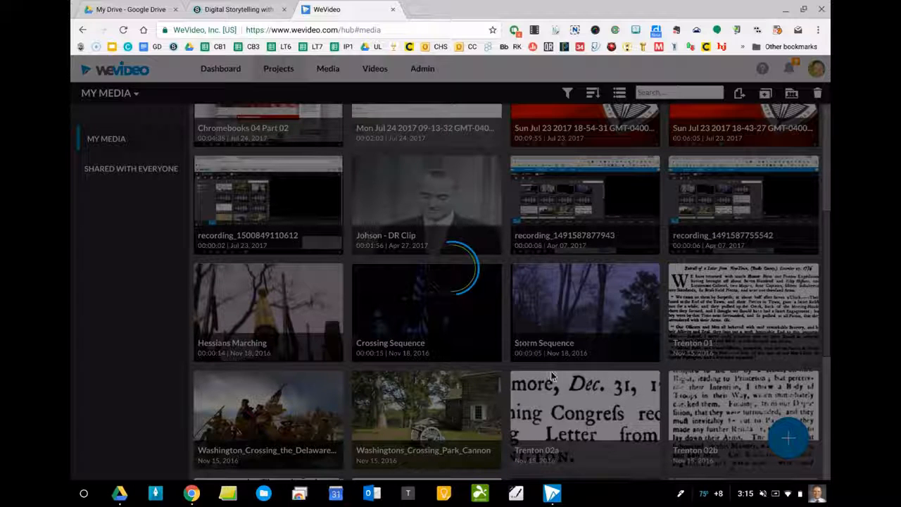
Move the media from Hessians Marching through 800px-Henry-revolutionary-war, leaving out Trenton 01, into the Trenton Examples folder
{"action": "scroll", "coordinate": [604, 288], "scroll_direction": "down", "scroll_amount": 2}
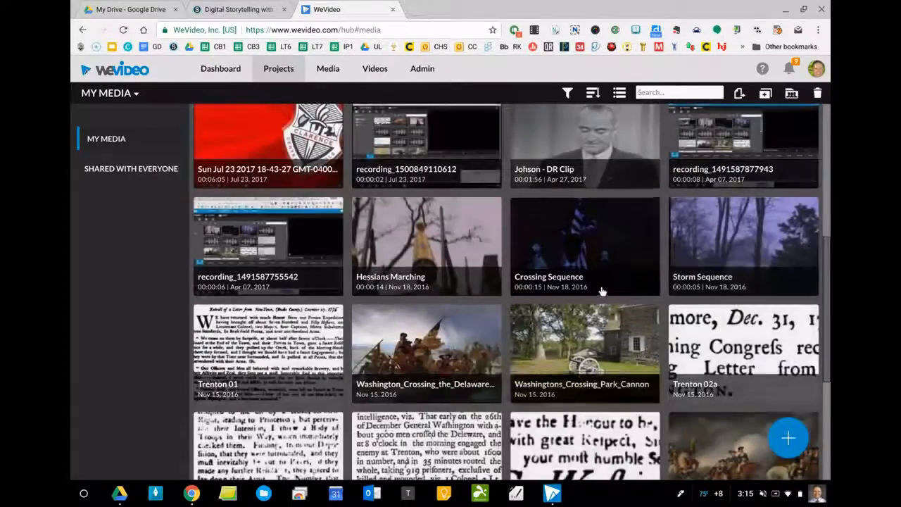
{"action": "scroll", "coordinate": [607, 290], "scroll_direction": "up", "scroll_amount": 5}
{"action": "scroll", "coordinate": [607, 292], "scroll_direction": "down", "scroll_amount": 1}
{"action": "scroll", "coordinate": [607, 291], "scroll_direction": "down", "scroll_amount": 3}
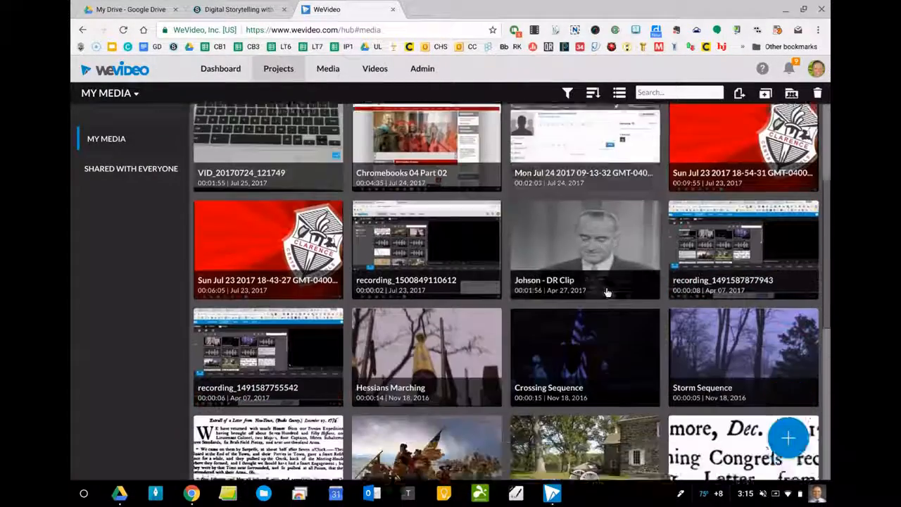
{"action": "left_click", "coordinate": [595, 243]}
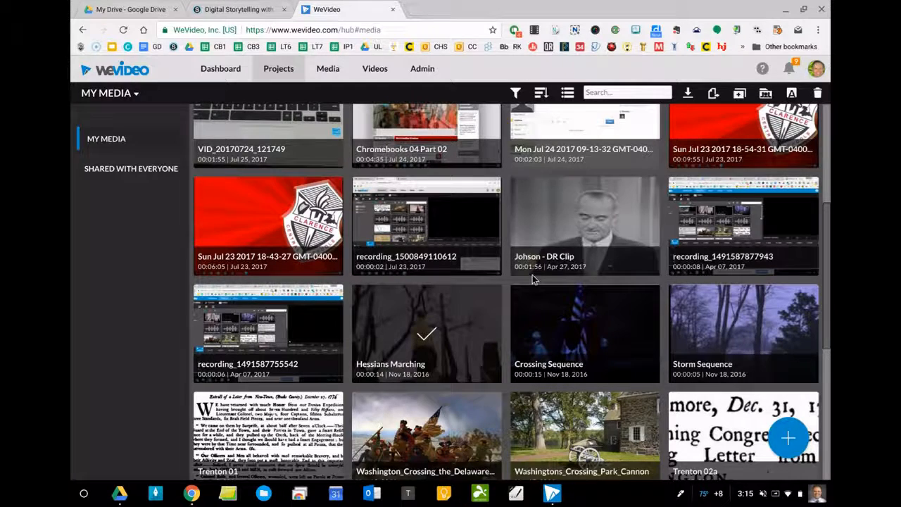
{"action": "left_click", "coordinate": [604, 324]}
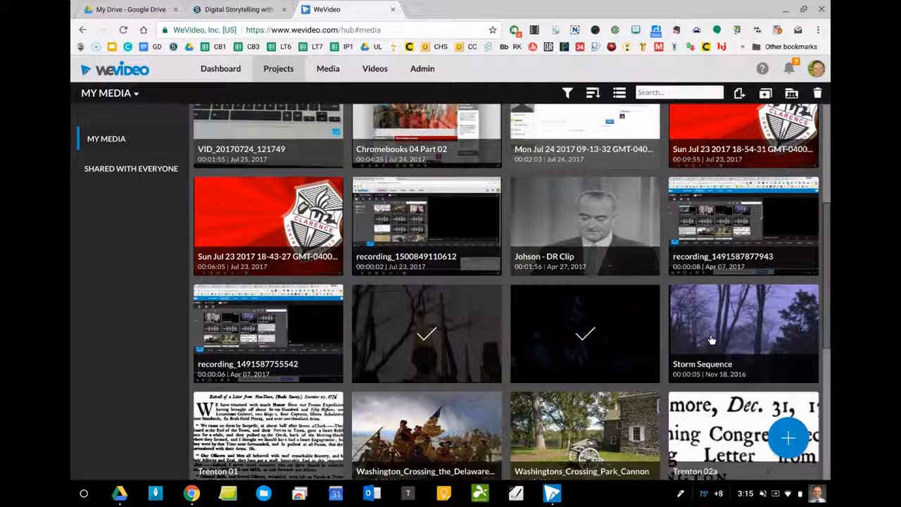
{"action": "left_click", "coordinate": [710, 340]}
{"action": "scroll", "coordinate": [710, 334], "scroll_direction": "down", "scroll_amount": 3}
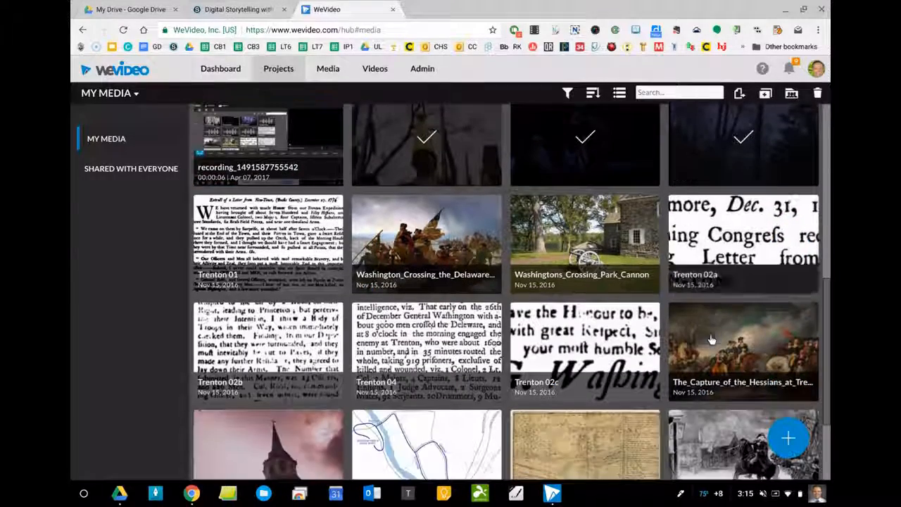
{"action": "left_click", "coordinate": [269, 249]}
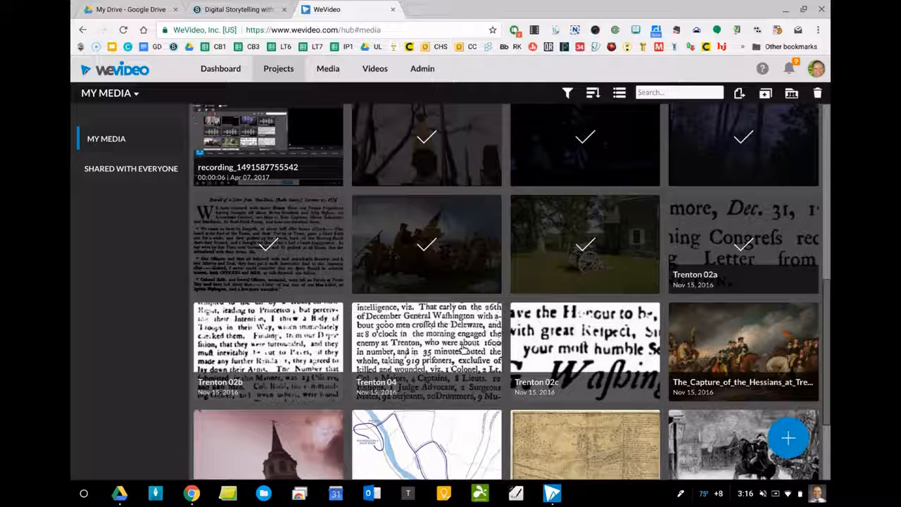
{"action": "scroll", "coordinate": [465, 348], "scroll_direction": "down", "scroll_amount": 3}
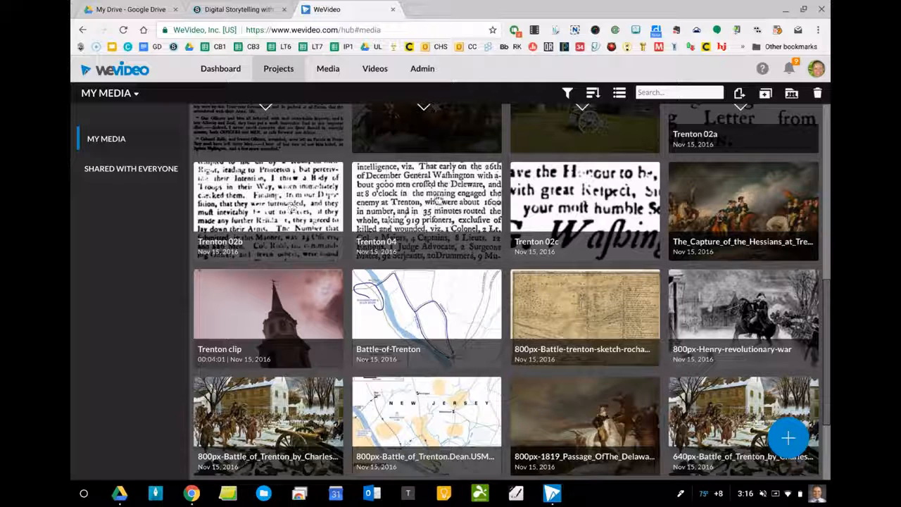
{"action": "left_click", "coordinate": [285, 297], "text": "shift"}
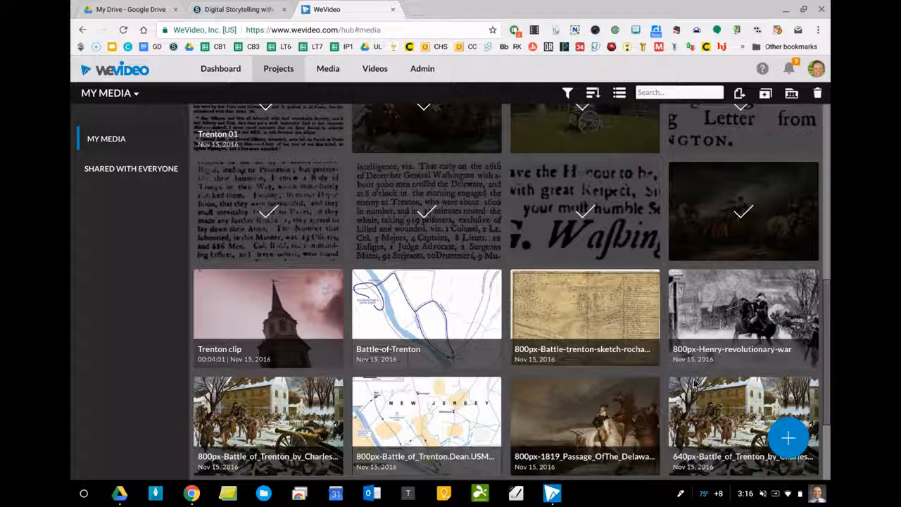
{"action": "scroll", "coordinate": [714, 380], "scroll_direction": "up", "scroll_amount": 3}
{"action": "scroll", "coordinate": [718, 282], "scroll_direction": "down", "scroll_amount": 3}
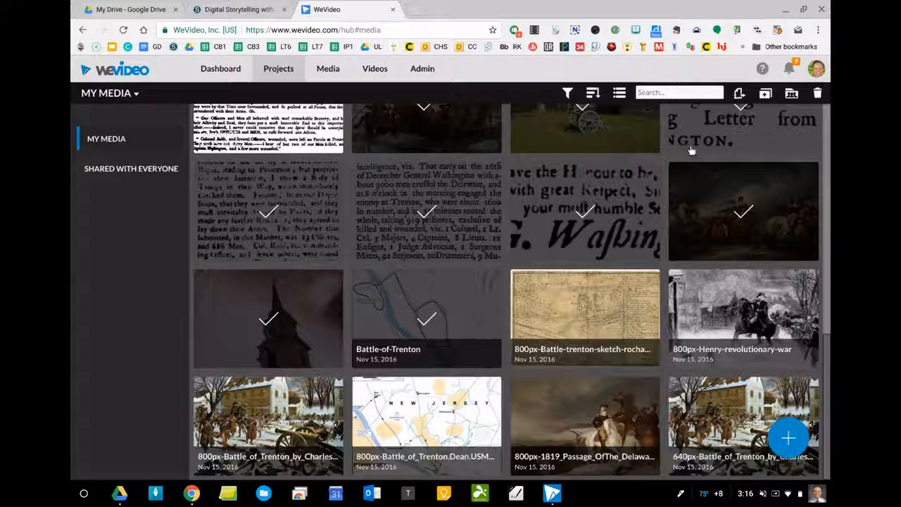
{"action": "left_click", "coordinate": [740, 93]}
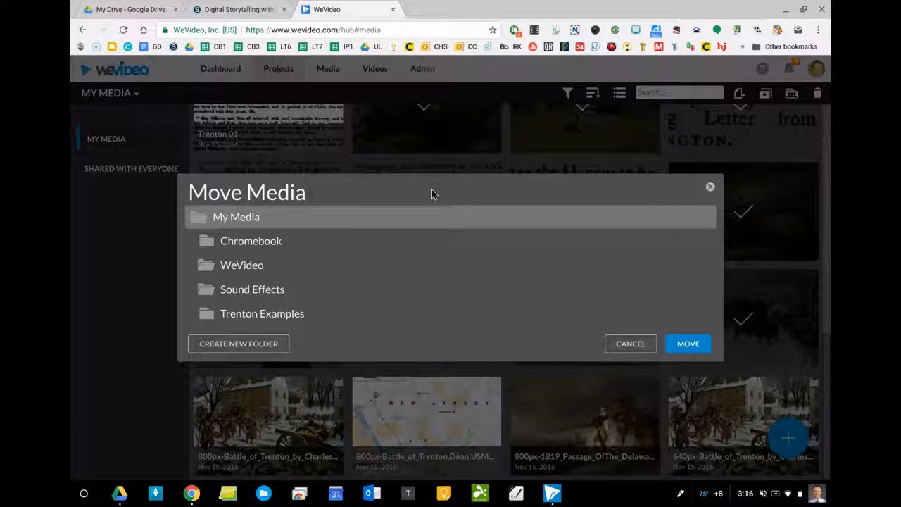
{"action": "left_click", "coordinate": [225, 266]}
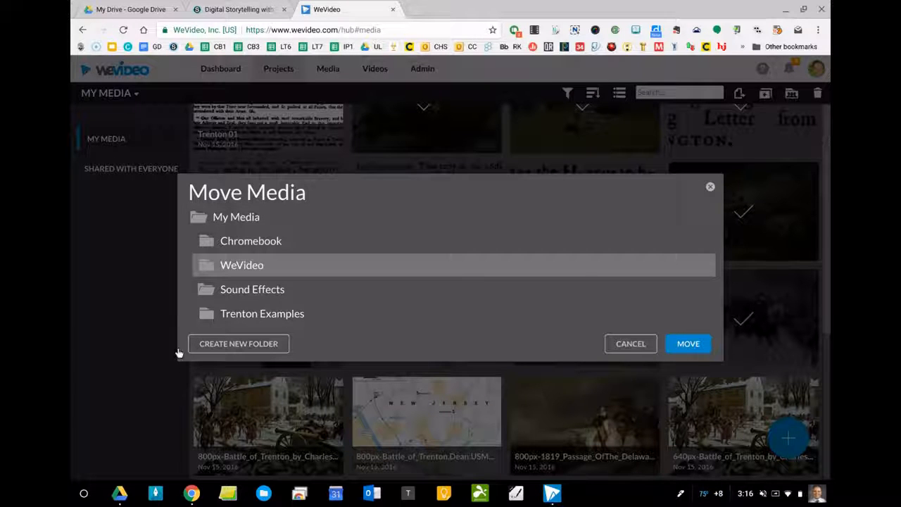
{"action": "left_click", "coordinate": [240, 314]}
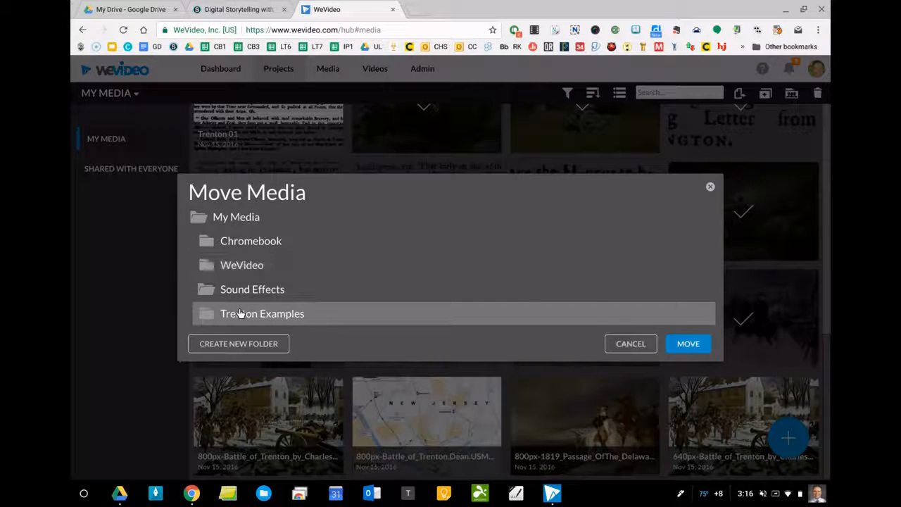
{"action": "left_click", "coordinate": [686, 344]}
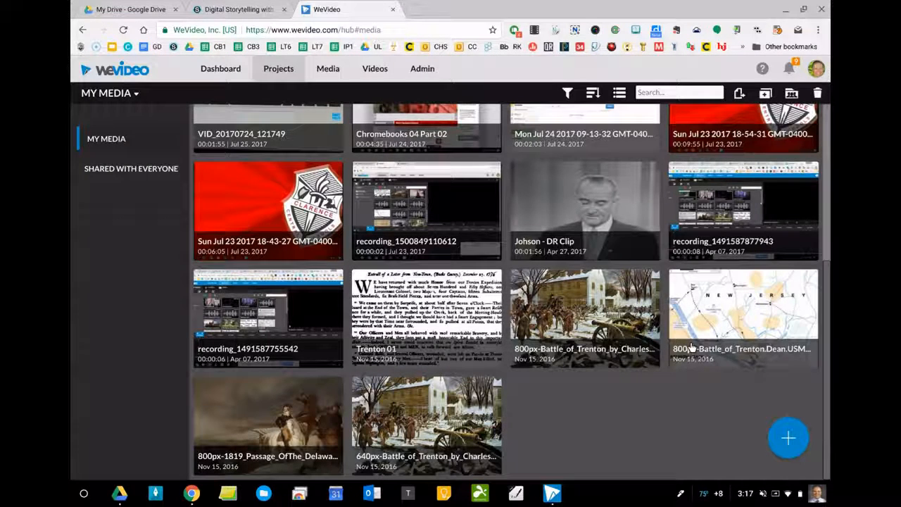
Check the folders in My Media, then return to the Dashboard and look through the recent edits
{"action": "scroll", "coordinate": [692, 348], "scroll_direction": "up", "scroll_amount": 4}
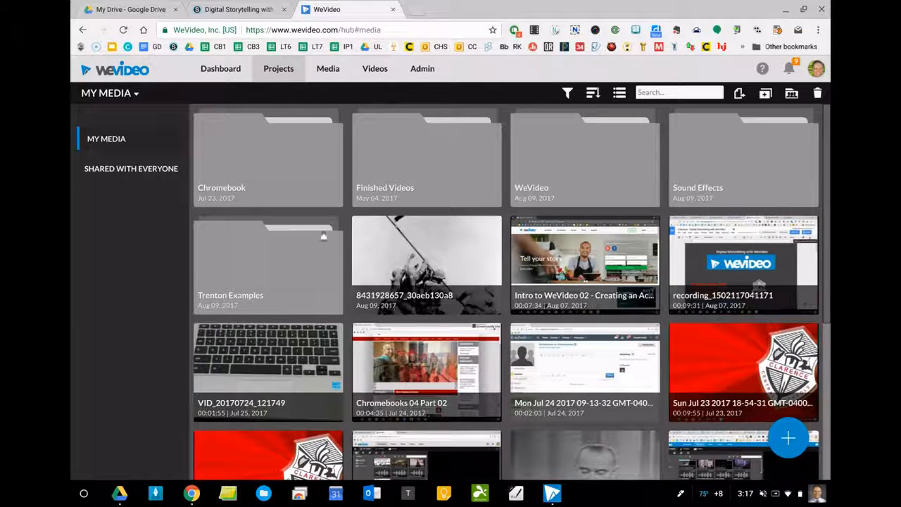
{"action": "left_click", "coordinate": [219, 70]}
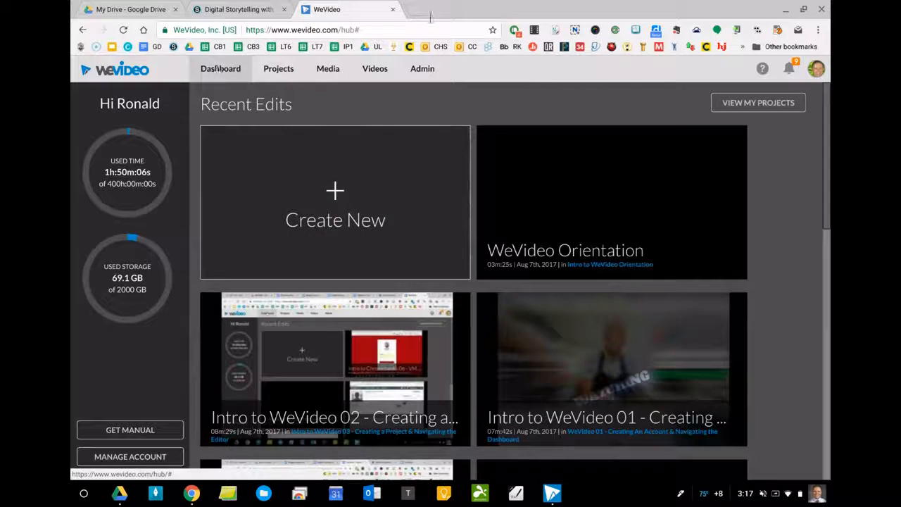
{"action": "scroll", "coordinate": [394, 193], "scroll_direction": "down", "scroll_amount": 5}
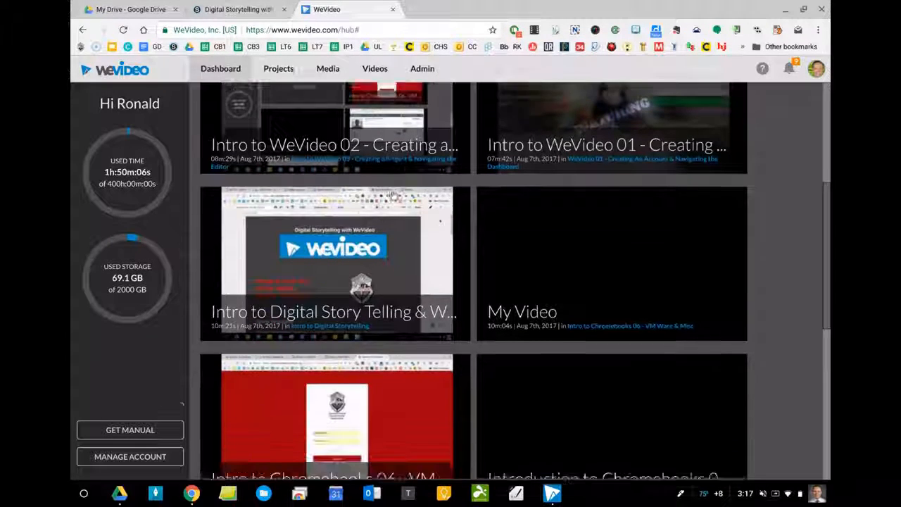
Create a new personal project titled "Test" without adding any media and open its video editor
{"action": "scroll", "coordinate": [394, 225], "scroll_direction": "up", "scroll_amount": 5}
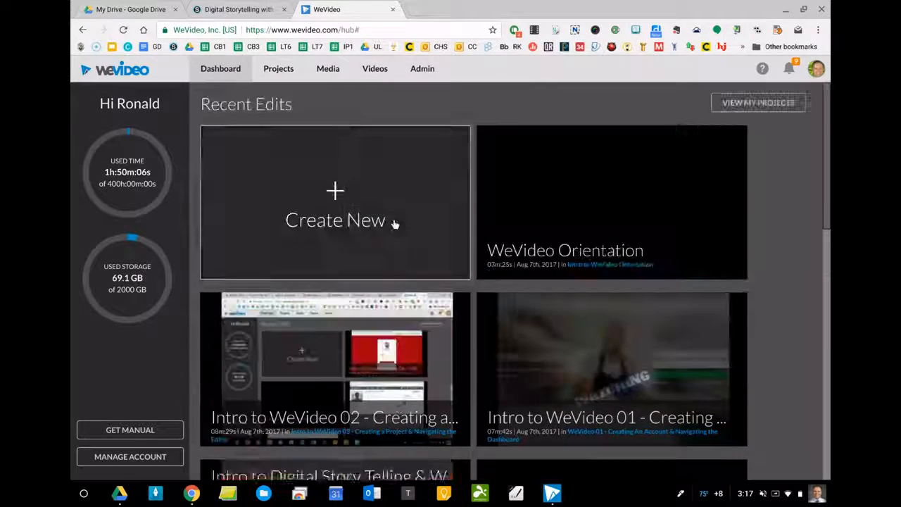
{"action": "left_click", "coordinate": [331, 195]}
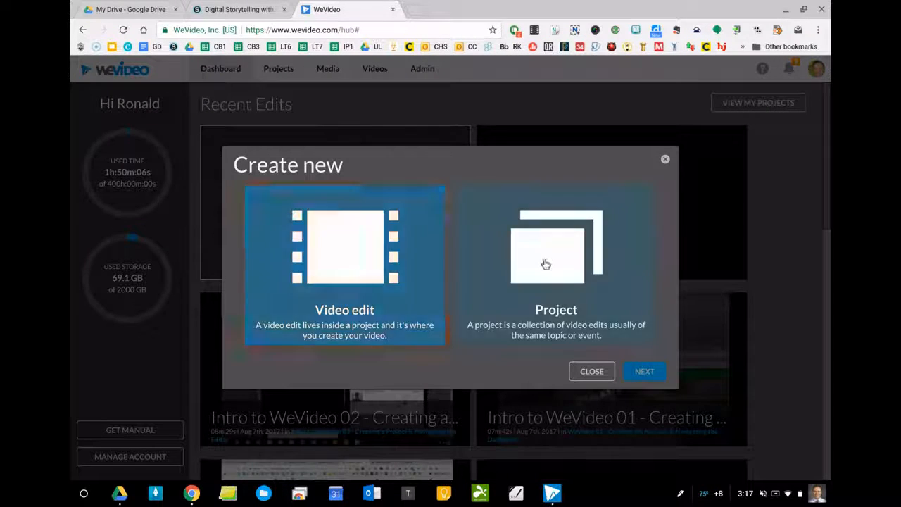
{"action": "left_click", "coordinate": [545, 264]}
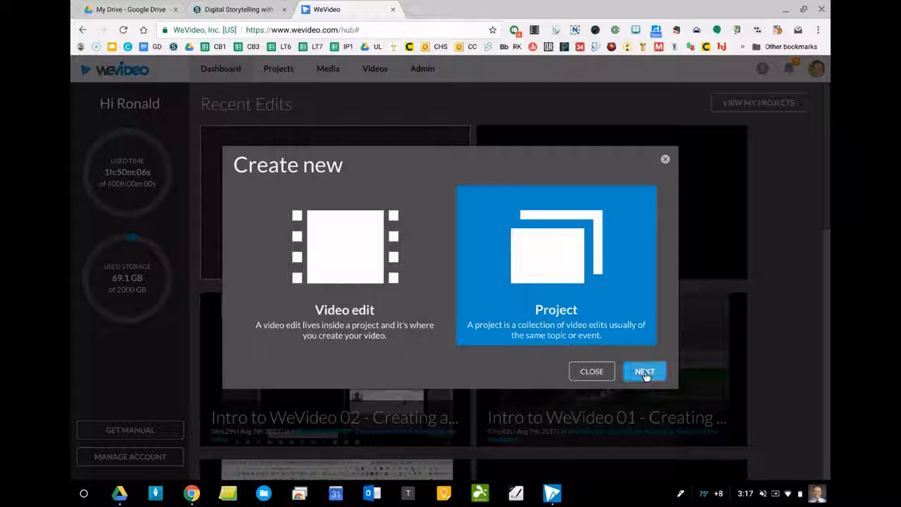
{"action": "left_click", "coordinate": [645, 373]}
{"action": "type", "text": "Test"}
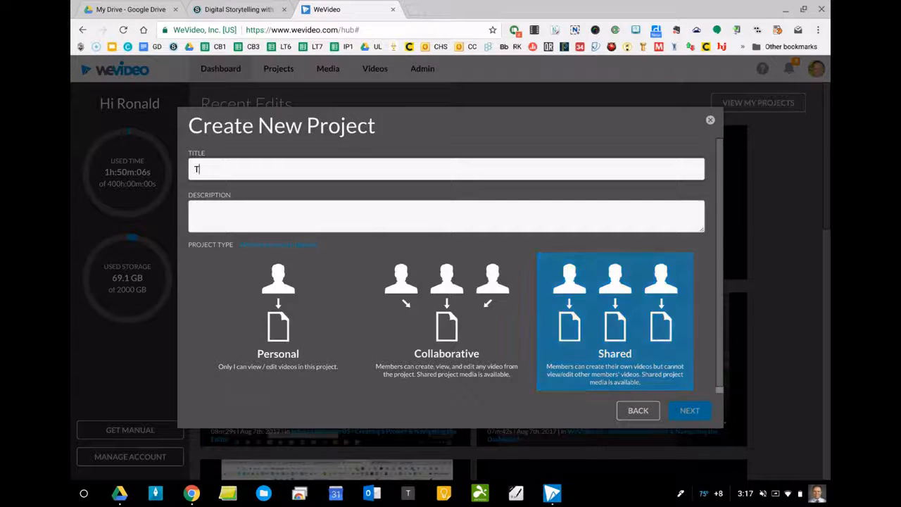
{"action": "left_click", "coordinate": [245, 295]}
{"action": "left_click", "coordinate": [687, 412]}
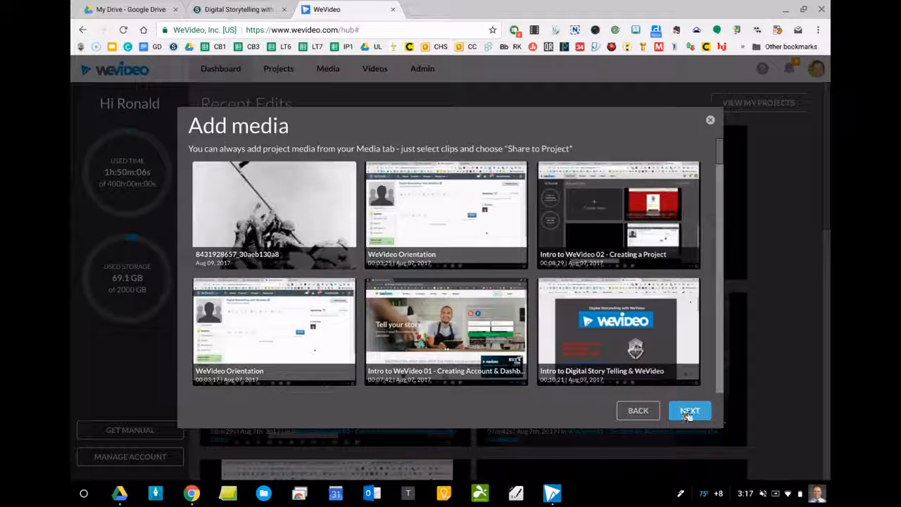
{"action": "left_click", "coordinate": [689, 412]}
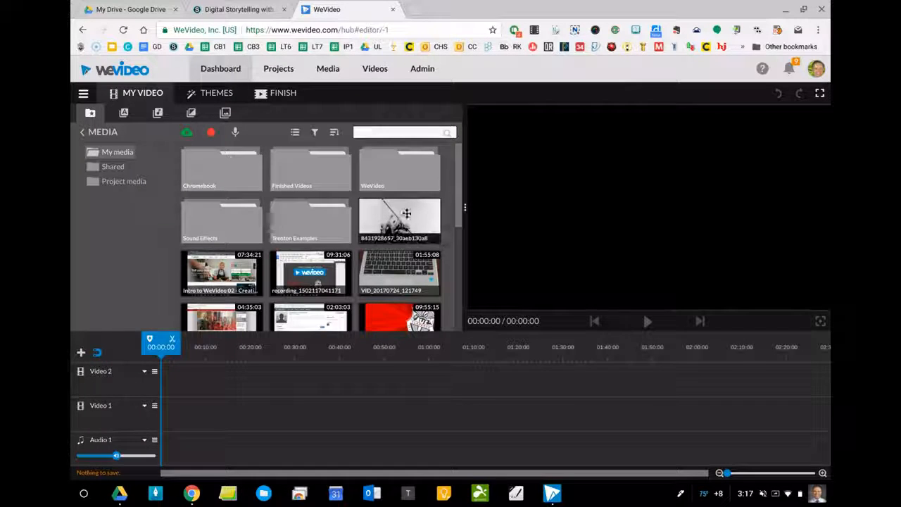
{"action": "mouse_move", "coordinate": [455, 182]}
{"action": "left_mouse_down"}
{"action": "mouse_move", "coordinate": [458, 290]}
{"action": "mouse_move", "coordinate": [453, 171]}
{"action": "left_mouse_up"}
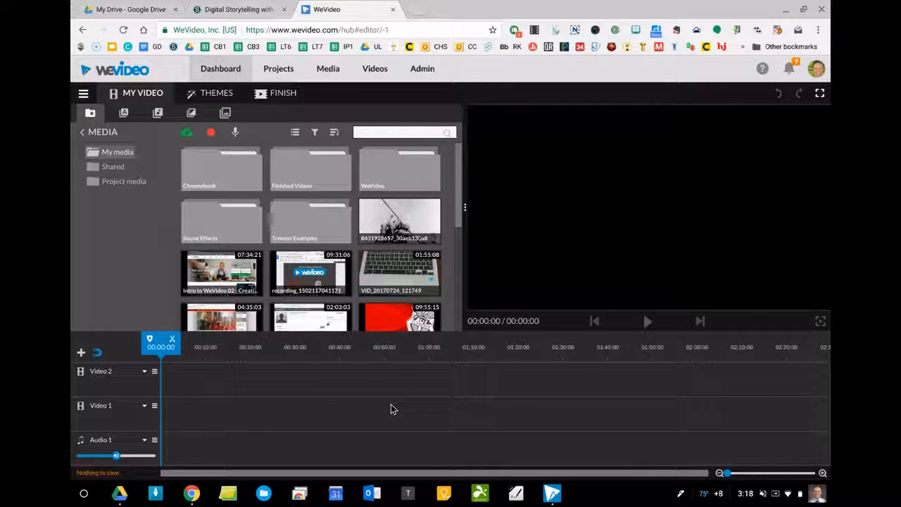
Preview the Basic (Blue), Icy Blast, Noir and Season's Greetings themes and look through the rest of the theme list
{"action": "left_click", "coordinate": [213, 92]}
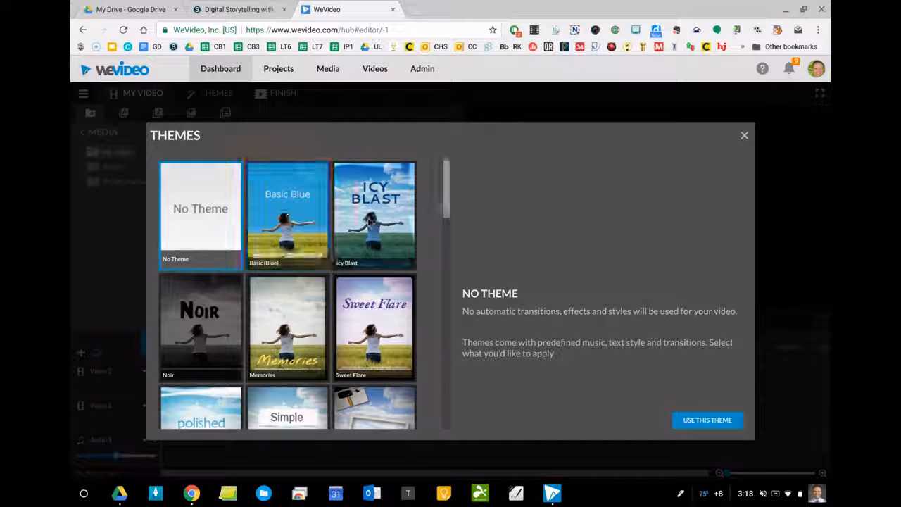
{"action": "left_click", "coordinate": [308, 218]}
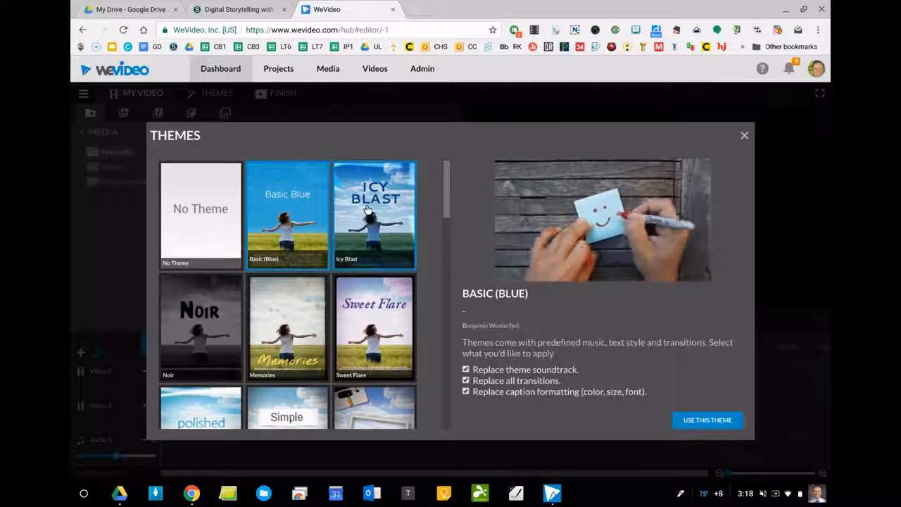
{"action": "scroll", "coordinate": [369, 209], "scroll_direction": "down", "scroll_amount": 1}
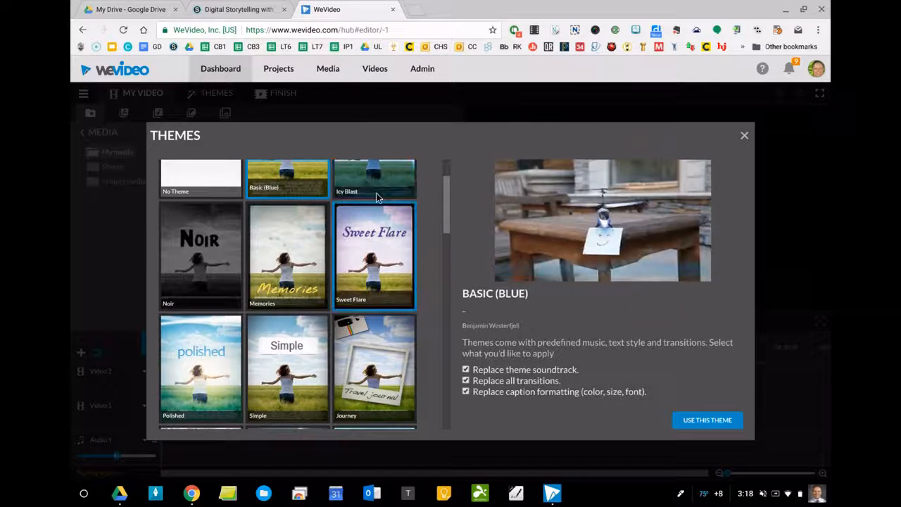
{"action": "left_click", "coordinate": [371, 181]}
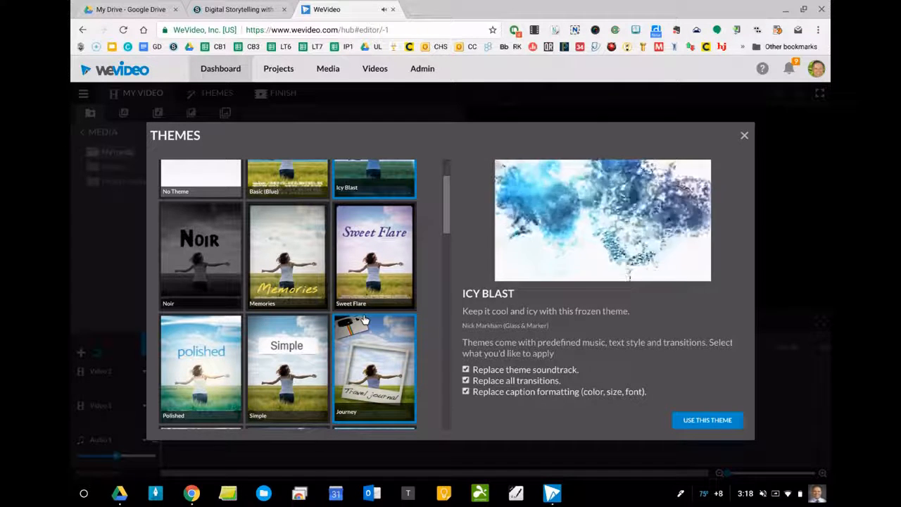
{"action": "left_click", "coordinate": [186, 244]}
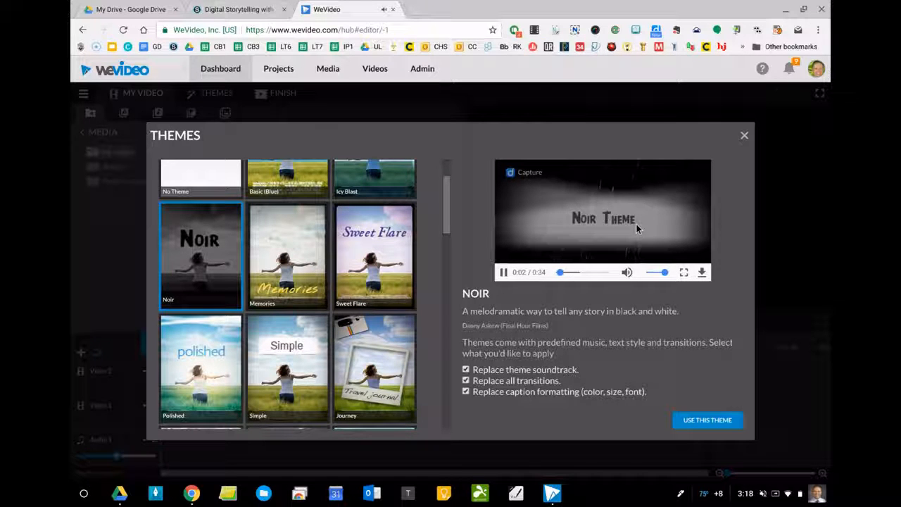
{"action": "scroll", "coordinate": [363, 347], "scroll_direction": "down", "scroll_amount": 4}
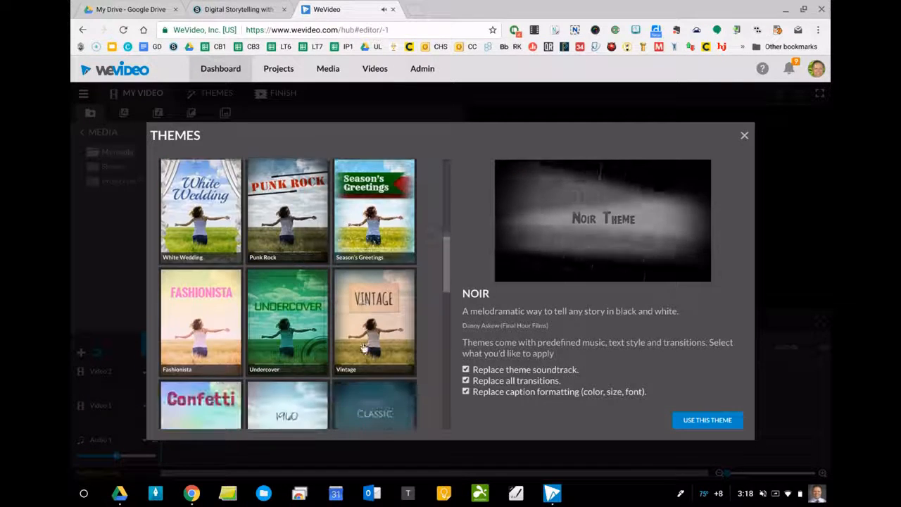
{"action": "left_click", "coordinate": [369, 210]}
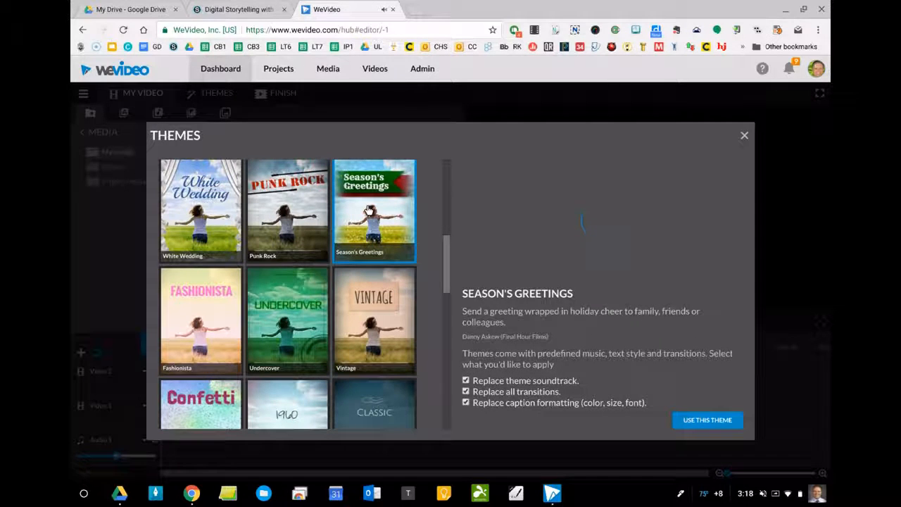
{"action": "scroll", "coordinate": [368, 209], "scroll_direction": "down", "scroll_amount": 3}
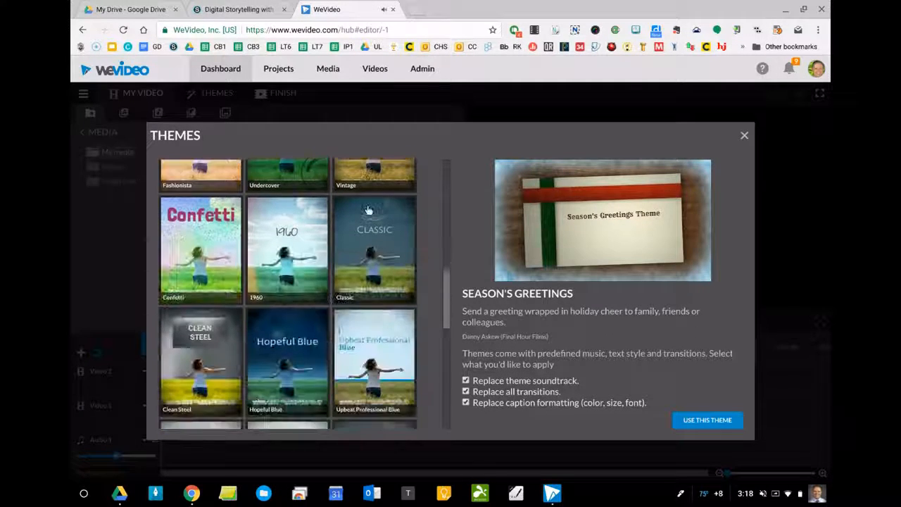
{"action": "scroll", "coordinate": [370, 233], "scroll_direction": "down", "scroll_amount": 1}
{"action": "scroll", "coordinate": [373, 262], "scroll_direction": "down", "scroll_amount": 4}
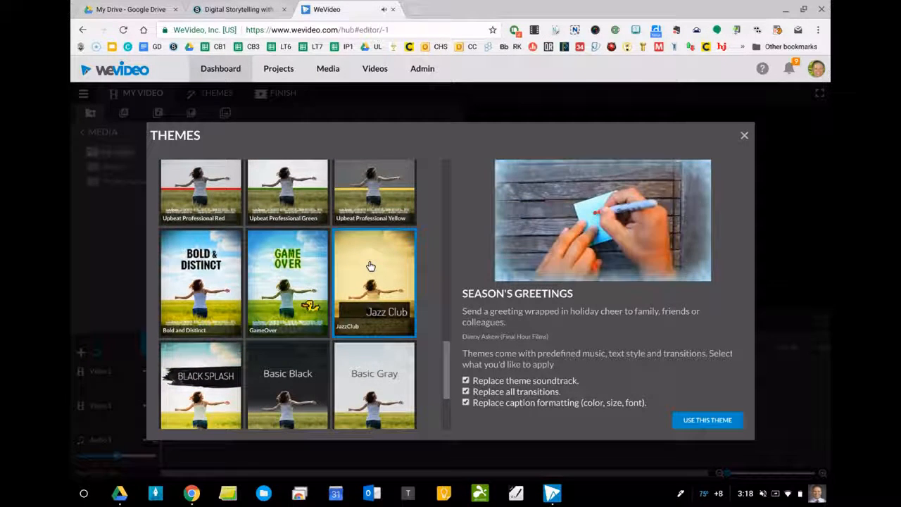
{"action": "scroll", "coordinate": [327, 217], "scroll_direction": "down", "scroll_amount": 2}
{"action": "scroll", "coordinate": [326, 213], "scroll_direction": "up", "scroll_amount": 10}
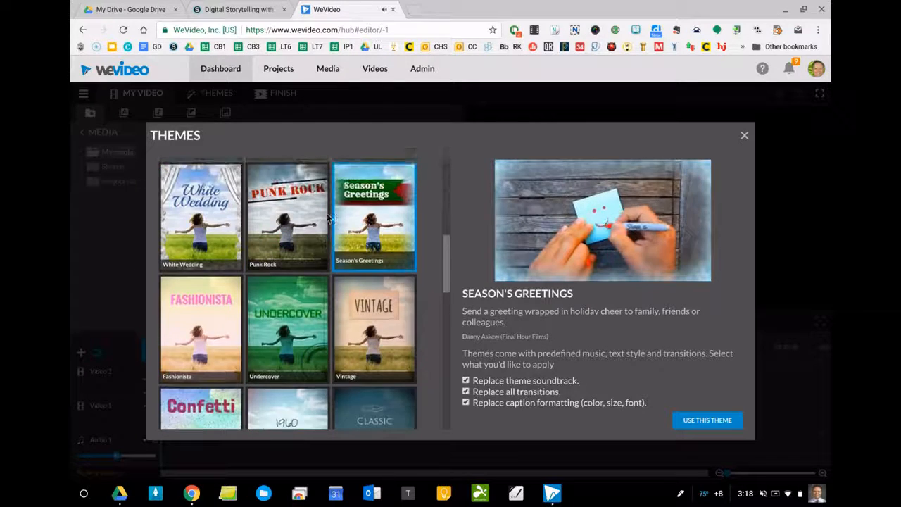
{"action": "scroll", "coordinate": [328, 217], "scroll_direction": "up", "scroll_amount": 5}
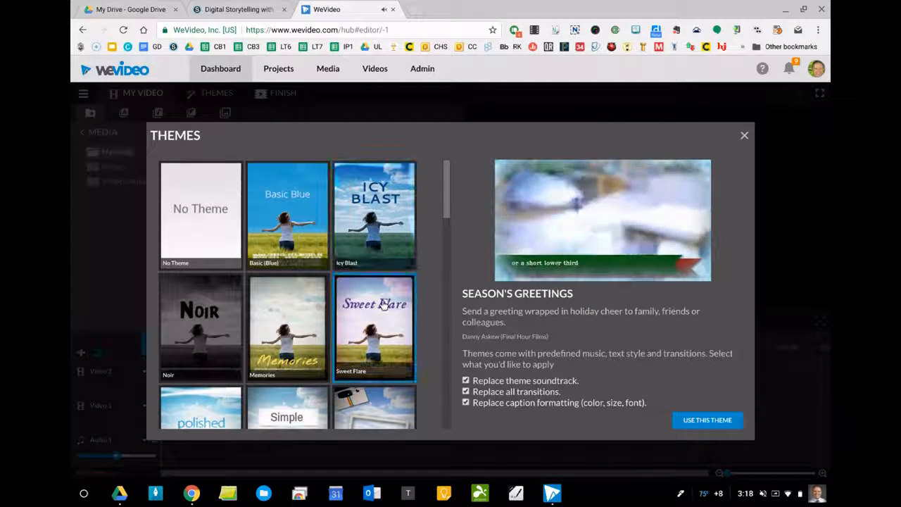
Apply the Punk Rock theme to the video, keeping its soundtrack, transitions and caption formatting replacements enabled
{"action": "scroll", "coordinate": [380, 309], "scroll_direction": "down", "scroll_amount": 3}
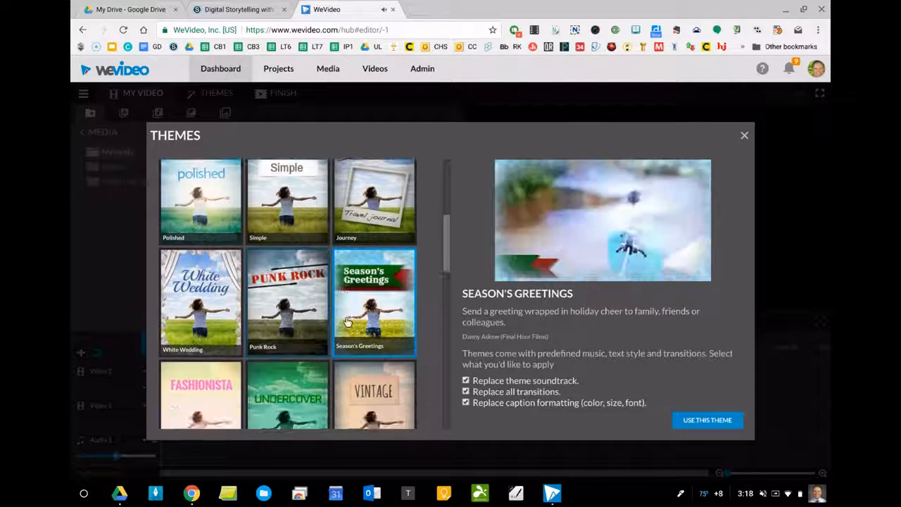
{"action": "left_click", "coordinate": [287, 302]}
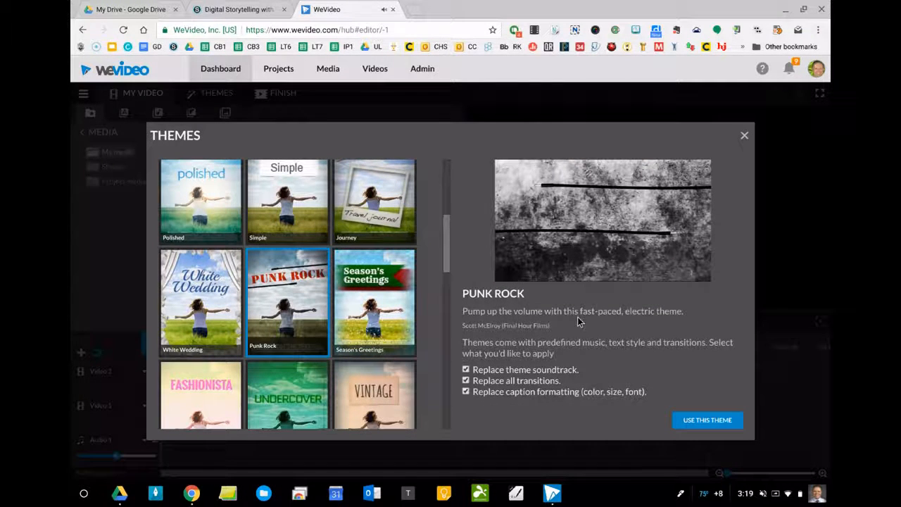
{"action": "left_click", "coordinate": [695, 422]}
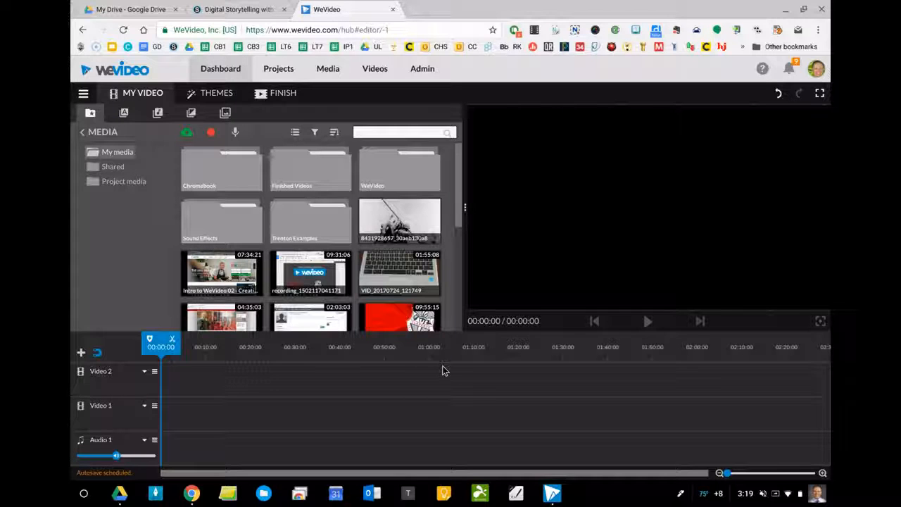
{"action": "left_click", "coordinate": [775, 495]}
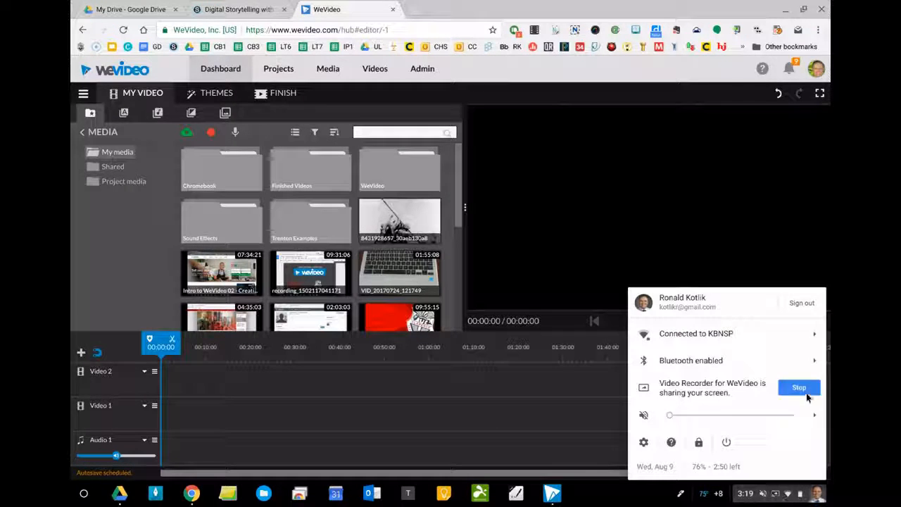